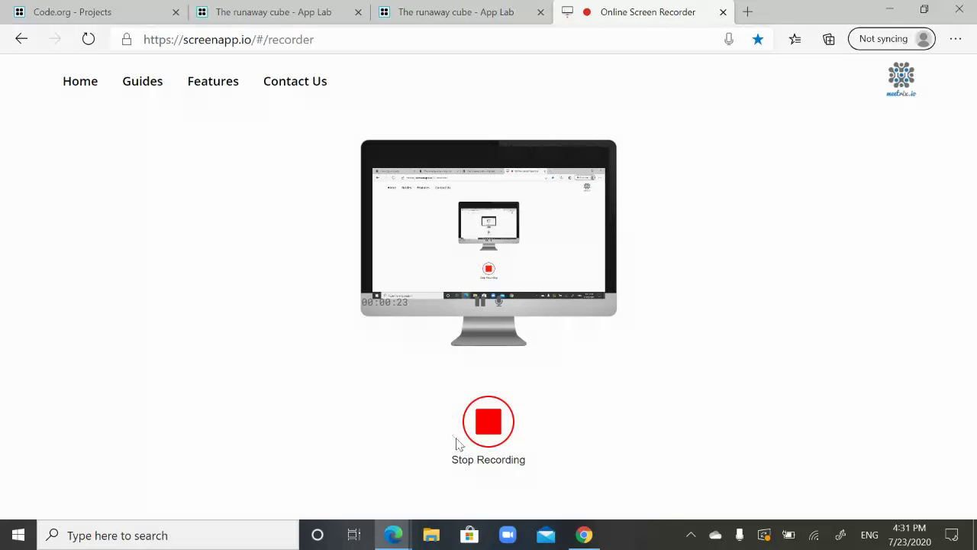
Step: Switch to The runaway cube project in App Lab and review the designs of its playScreen and mainScreen
left_click(473, 11)
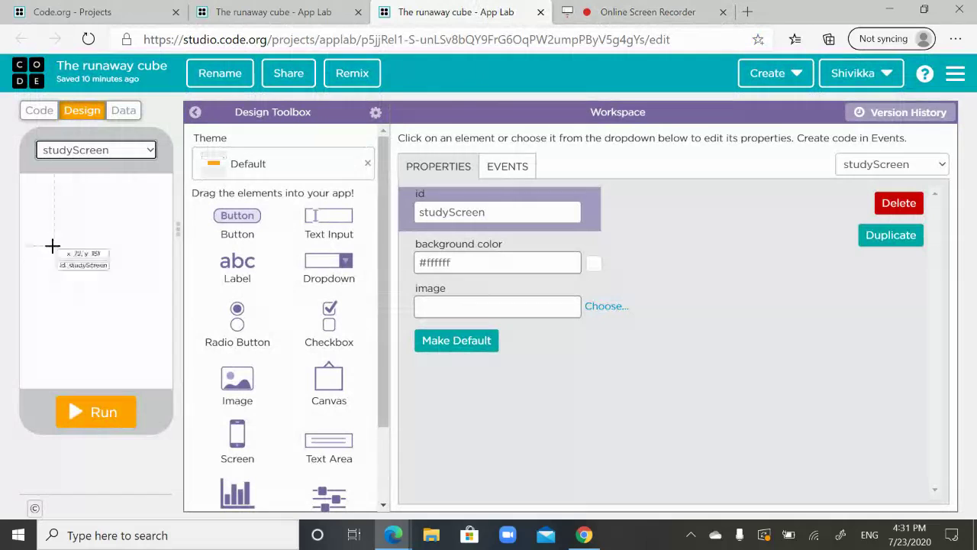
left_click(112, 152)
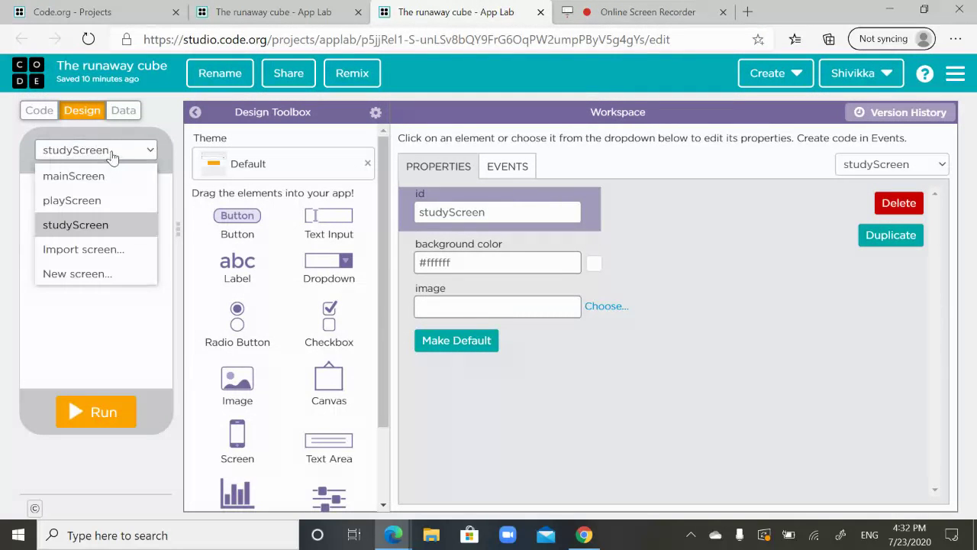
left_click(95, 200)
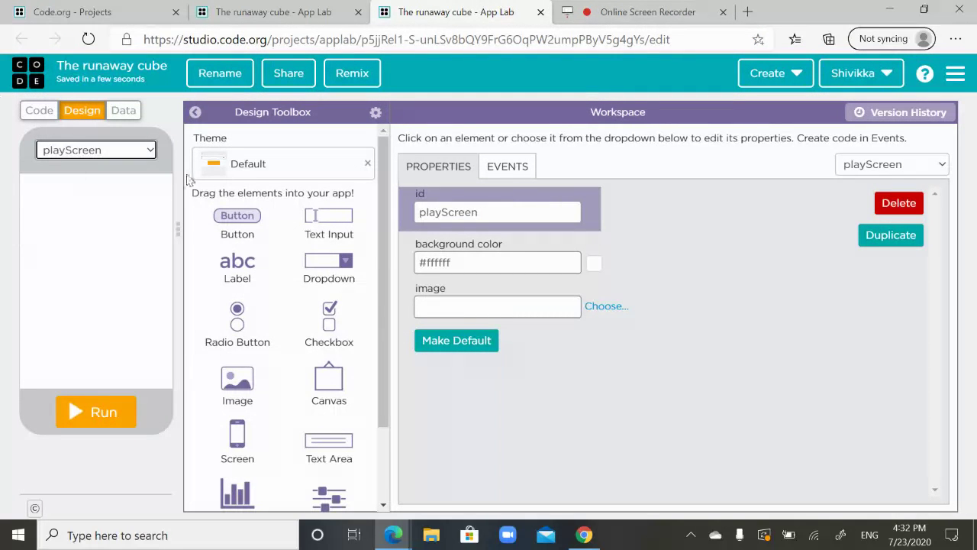
left_click(114, 152)
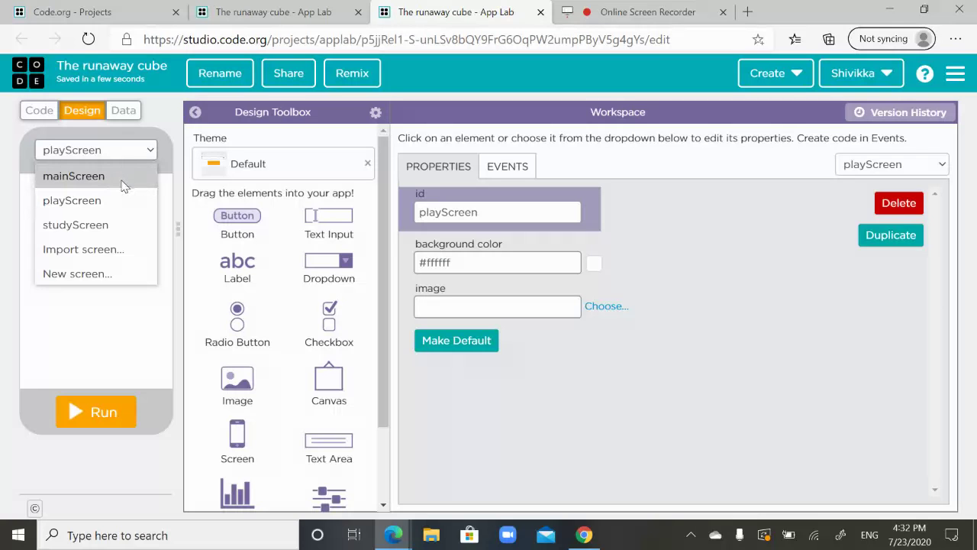
left_click(125, 183)
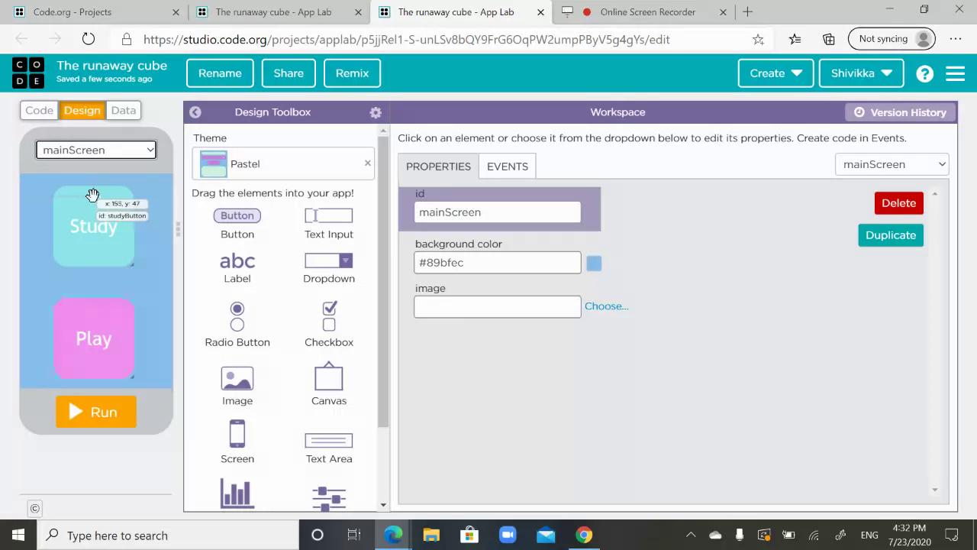
Step: Open playScreen for design and add a button near the middle of it
left_click(76, 154)
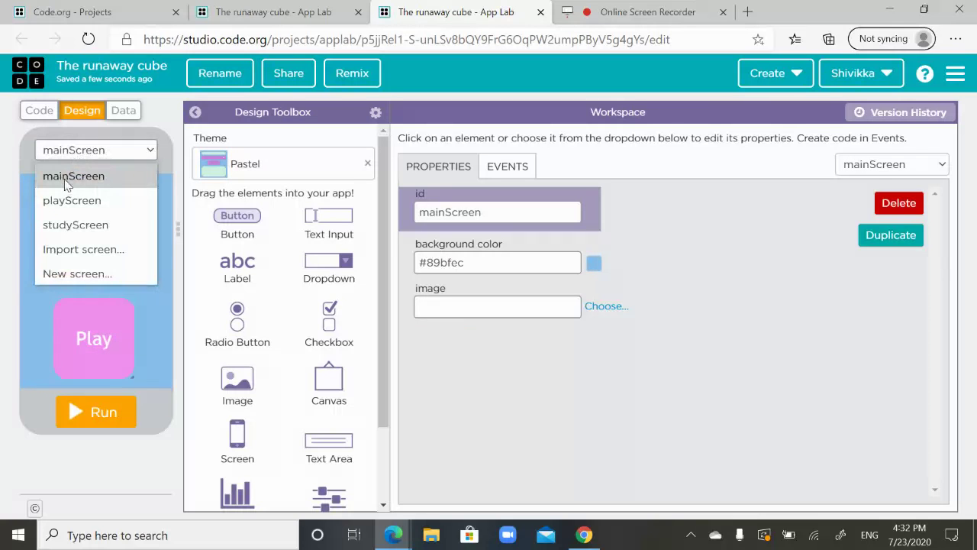
left_click(72, 201)
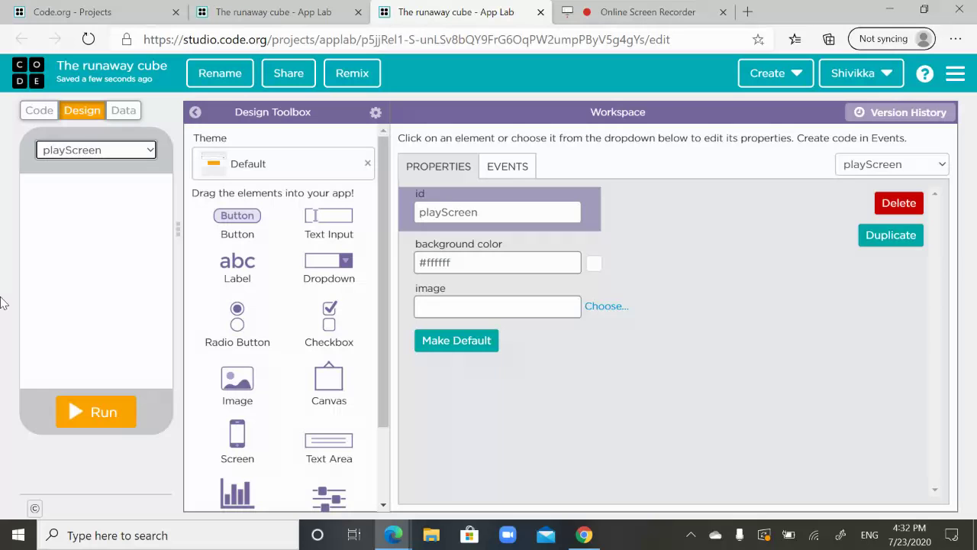
left_click_drag(235, 215, 85, 262)
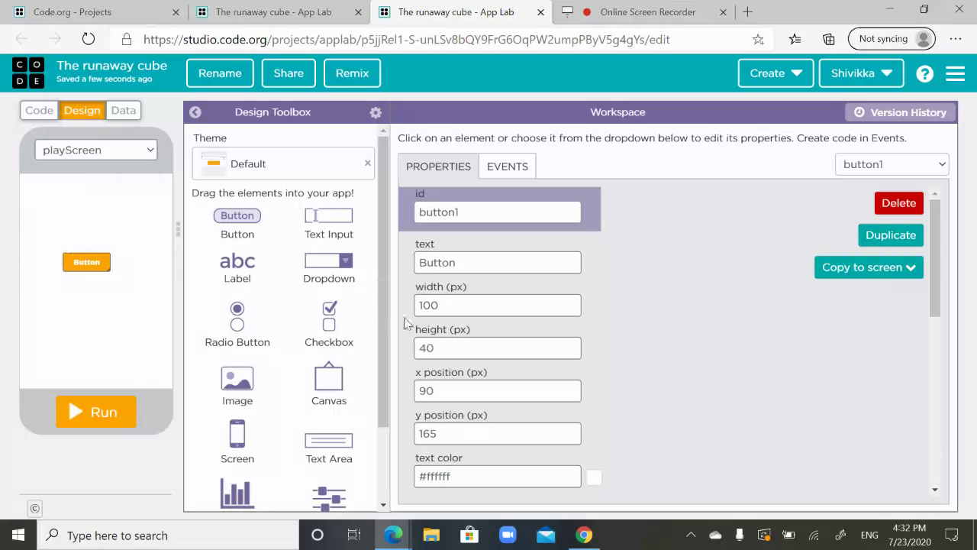
Step: Set the new button's width to 40 px
left_click(449, 313)
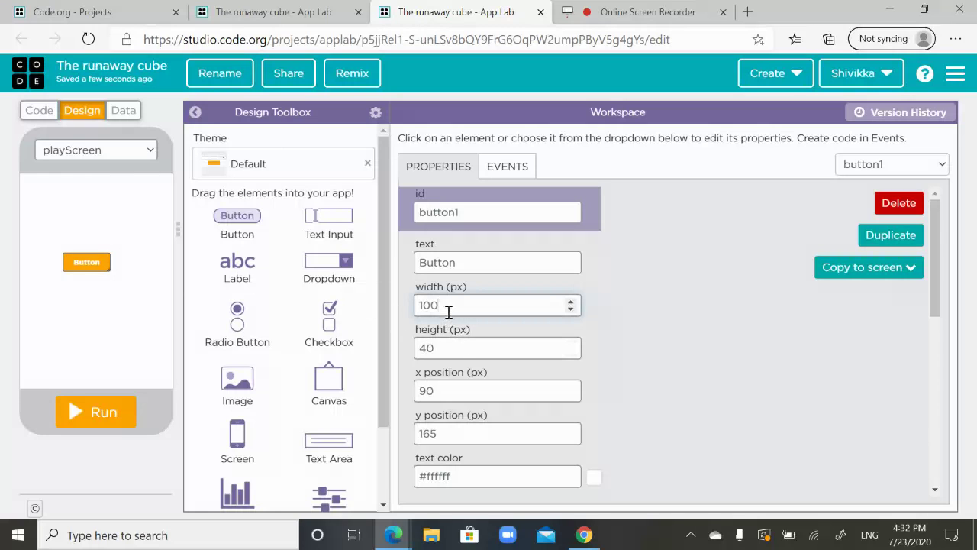
key("BackSpace")
key("BackSpace")
key("BackSpace")
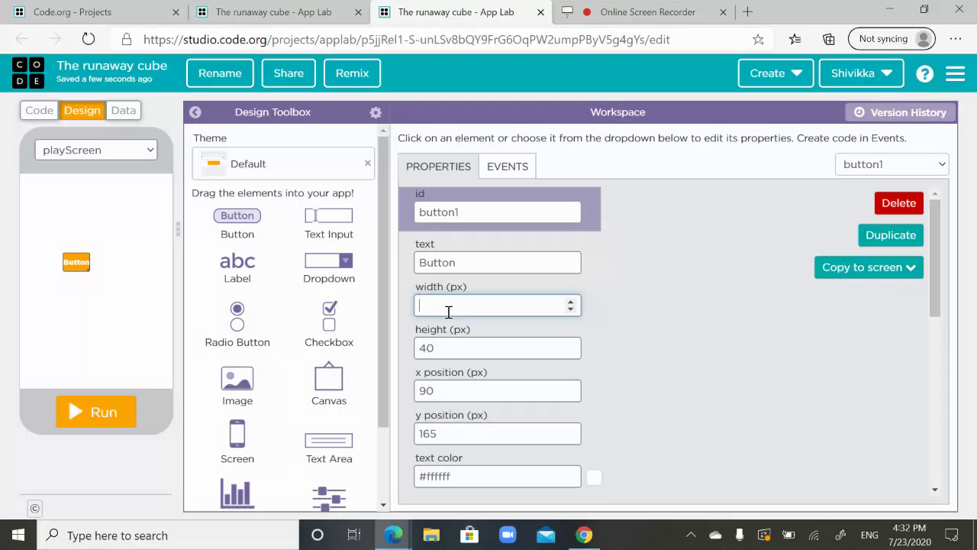
type("50")
key("BackSpace")
key("BackSpace")
type("40")
Step: Remove the button's text and change its id to buttonCube
left_click(487, 264)
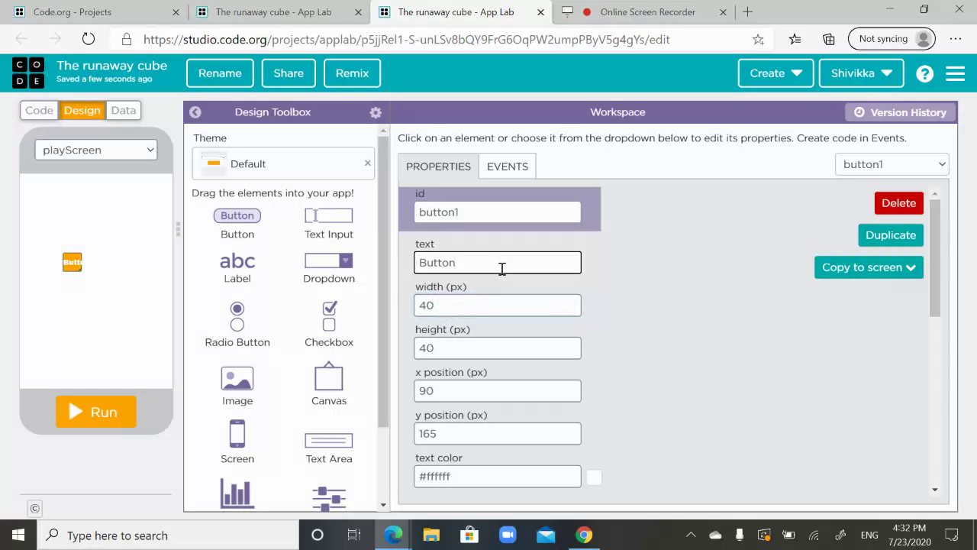
key("BackSpace")
key("BackSpace")
key("BackSpace")
key("BackSpace")
key("BackSpace")
key("BackSpace")
left_click(468, 206)
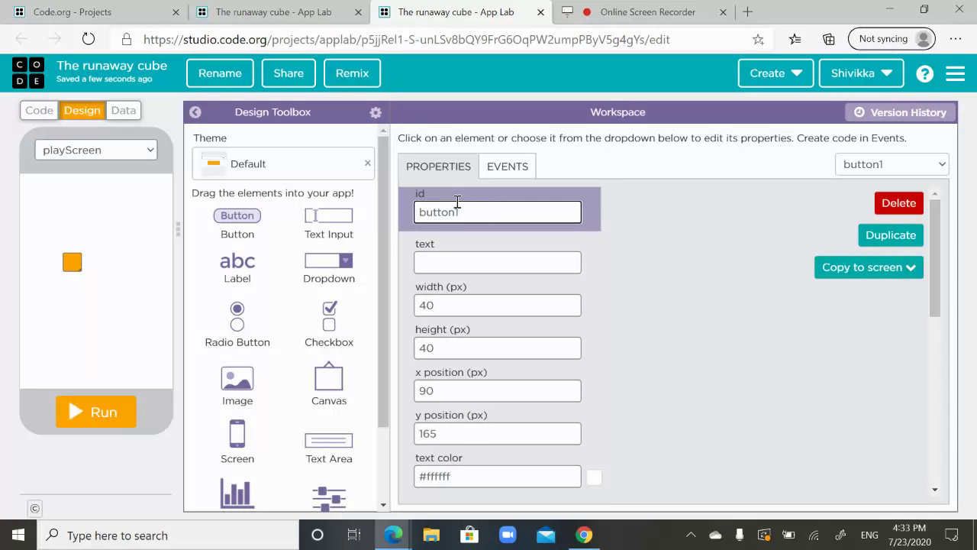
type("Cube")
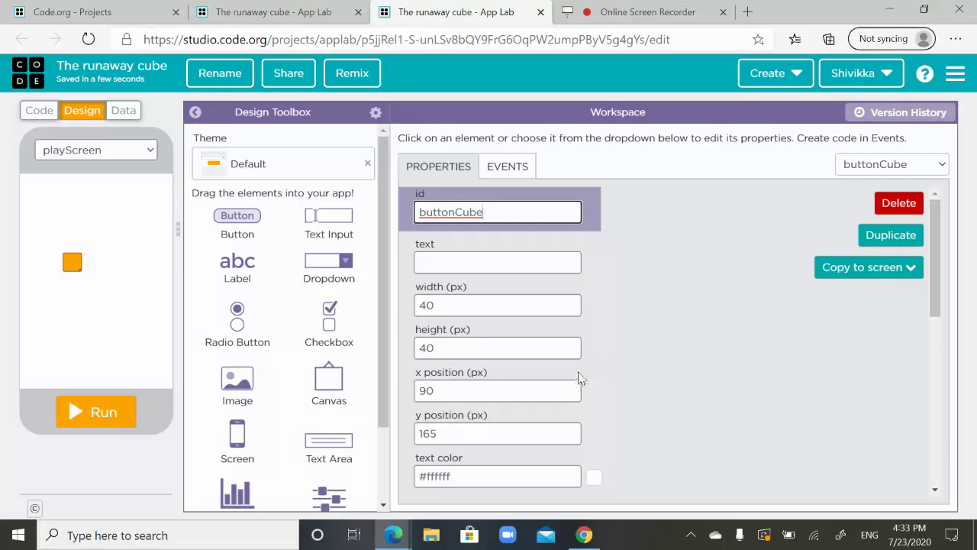
Step: Position buttonCube at x 100 px and y 240 px on playScreen
left_click(451, 348)
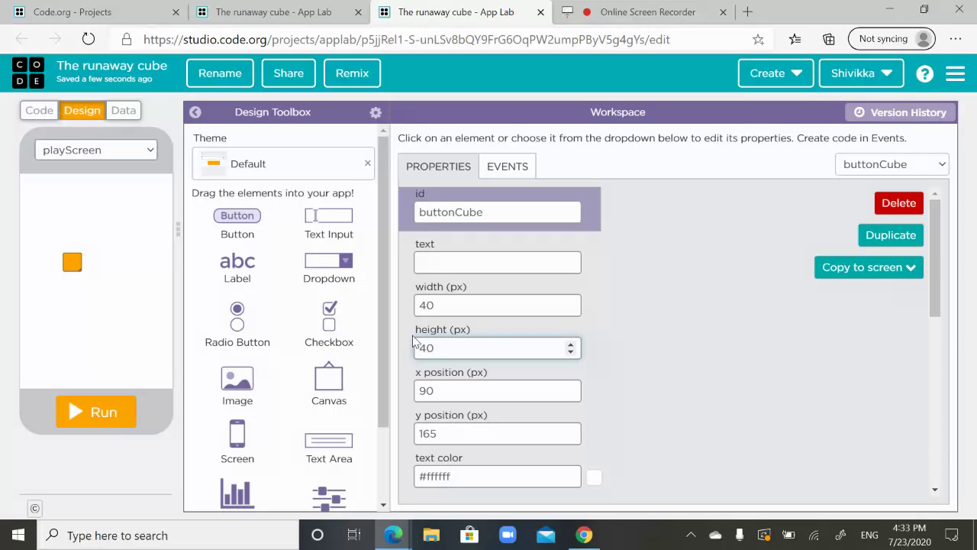
left_click(458, 391)
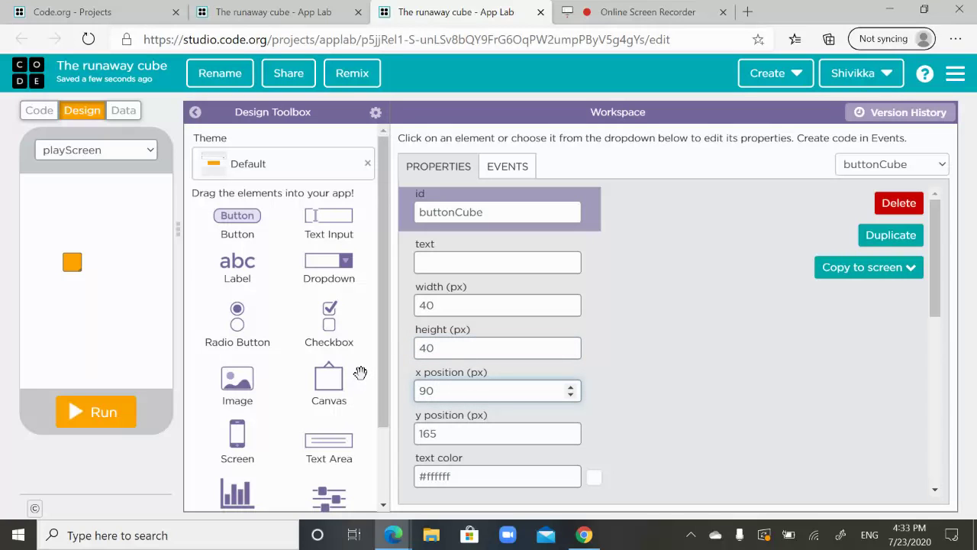
key("BackSpace")
key("BackSpace")
type("100")
left_click(464, 433)
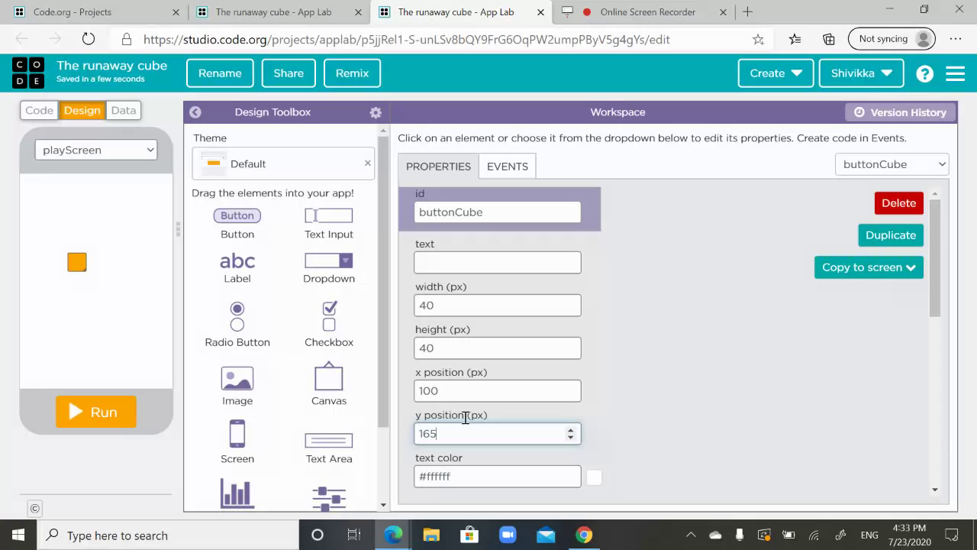
key("BackSpace")
key("BackSpace")
key("BackSpace")
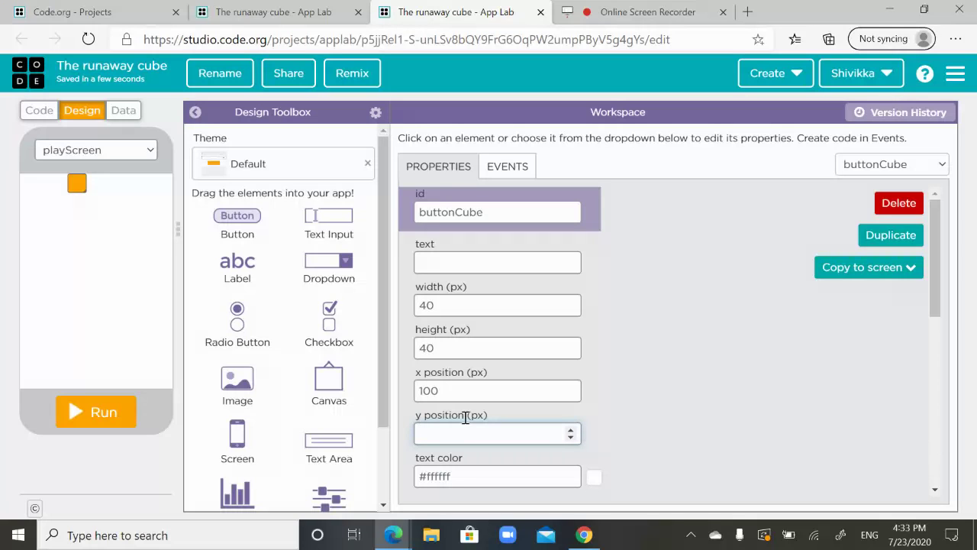
type("240")
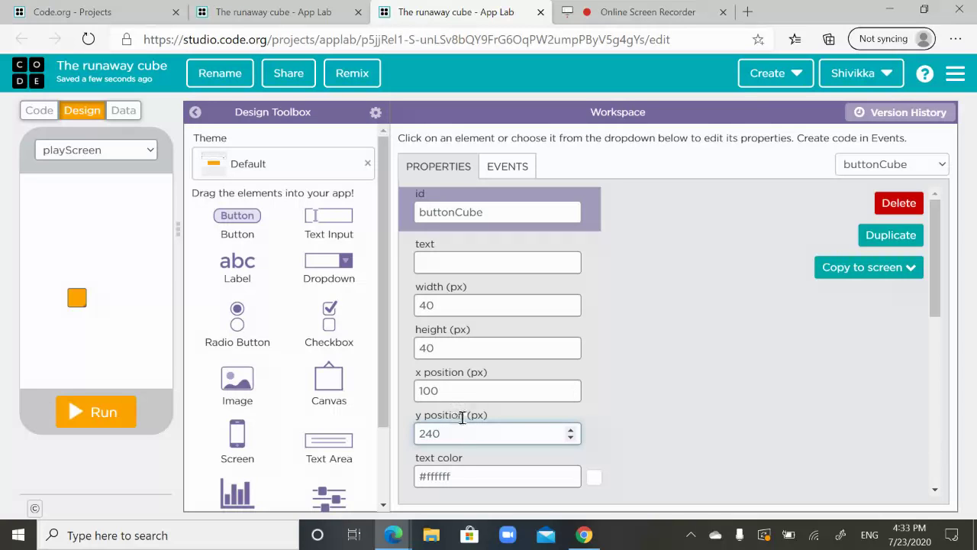
Step: Change buttonCube's background color to the bright yellowish green #82ff00
scroll(466, 374, "down", 1)
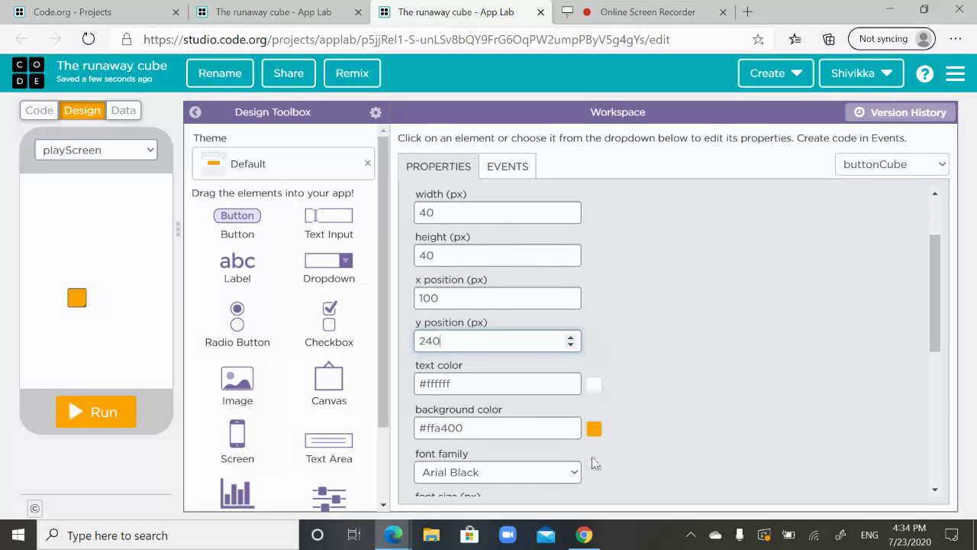
left_click(594, 430)
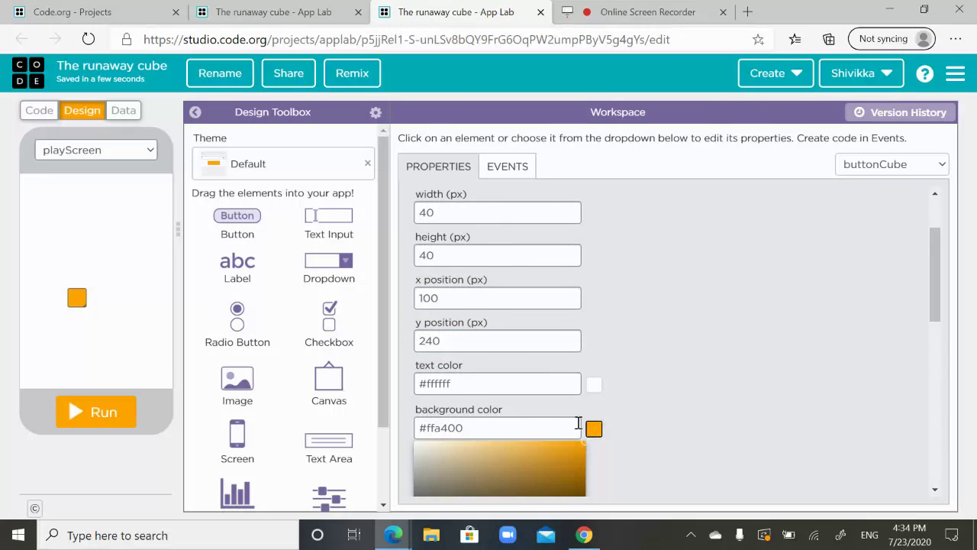
scroll(580, 413, "down", 2)
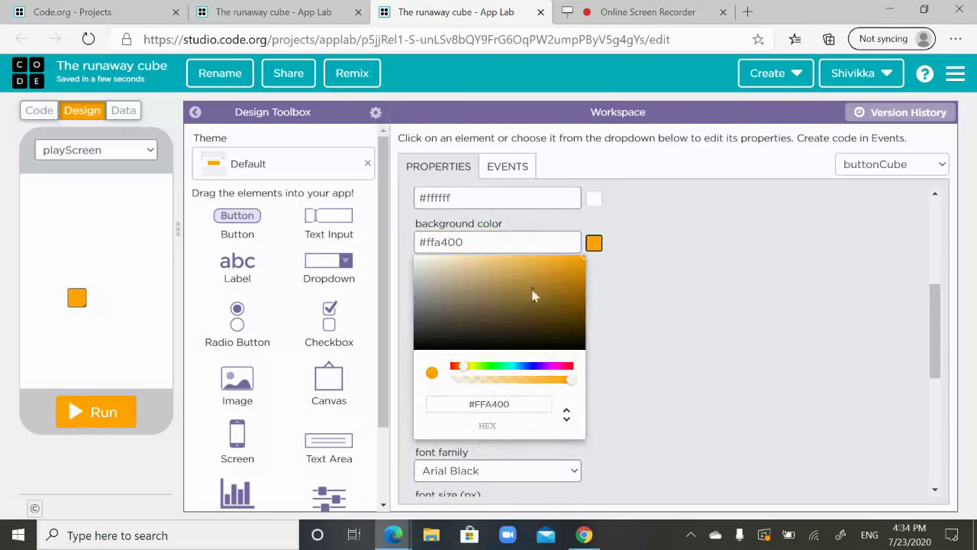
left_click_drag(464, 366, 481, 366)
left_click(493, 243)
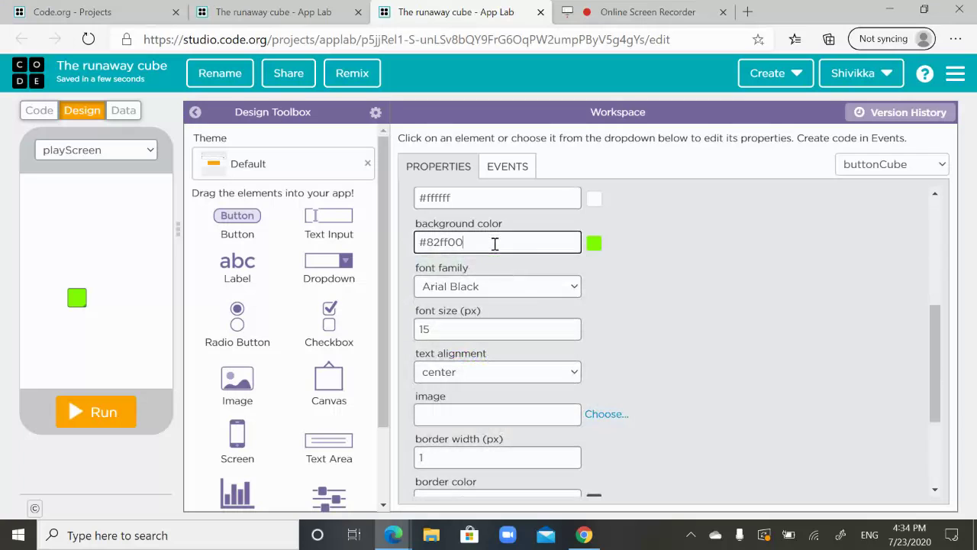
Step: Try out several other green shades, from dark to pale to vivid, as buttonCube's background color
left_click(593, 242)
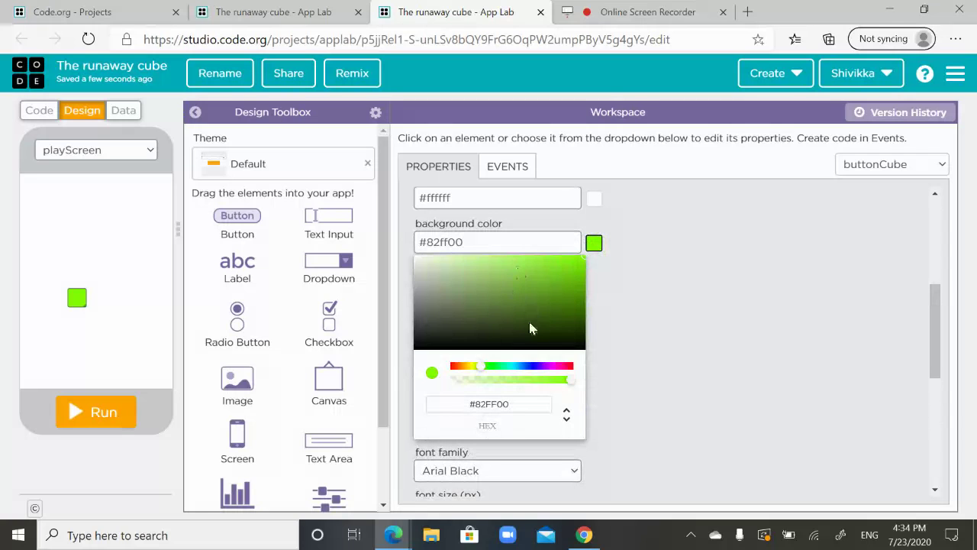
left_click_drag(482, 367, 498, 366)
left_click_drag(507, 268, 540, 280)
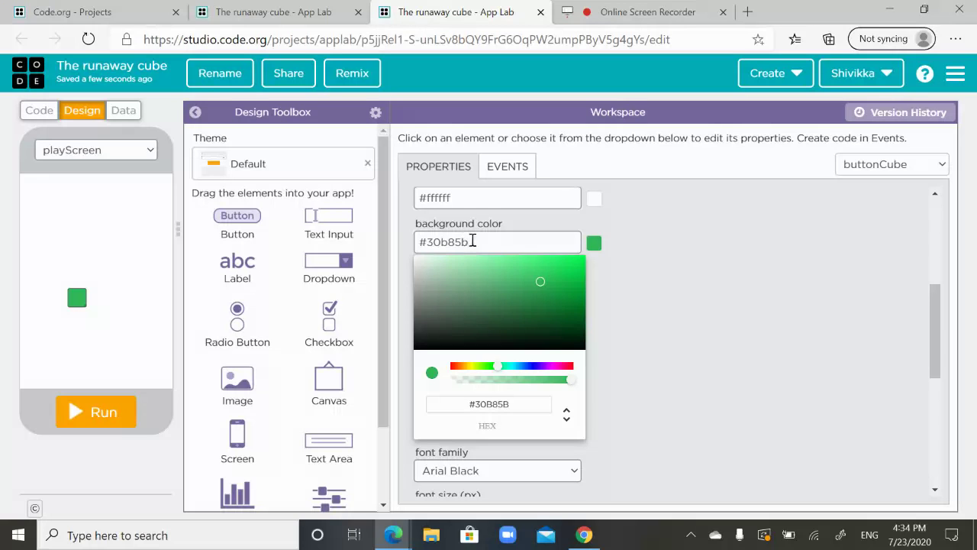
mouse_move(506, 275)
left_mouse_down()
mouse_move(501, 295)
mouse_move(541, 276)
mouse_move(492, 262)
mouse_move(474, 271)
mouse_move(507, 294)
mouse_move(545, 277)
mouse_move(563, 286)
mouse_move(545, 310)
mouse_move(504, 303)
mouse_move(489, 280)
mouse_move(521, 267)
left_mouse_up()
left_click(435, 284)
left_click(461, 262)
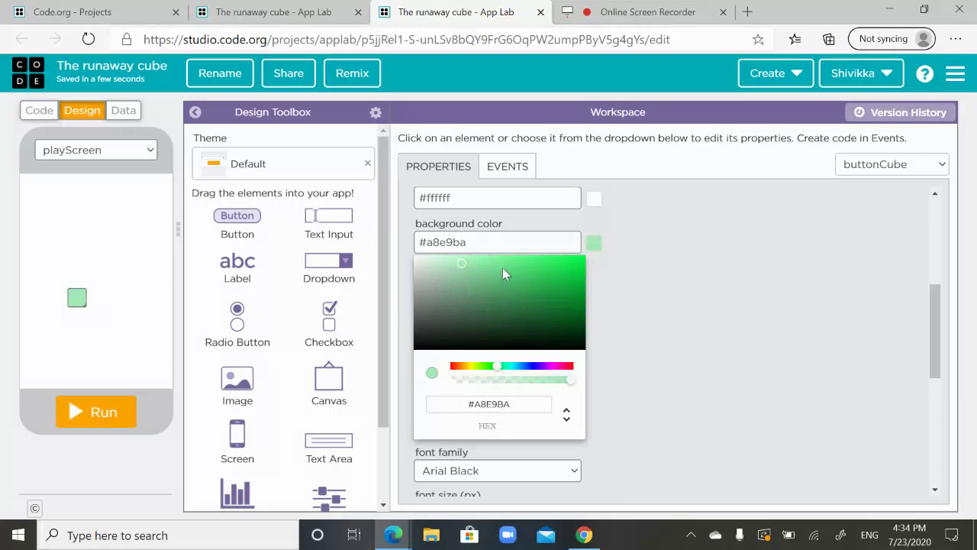
left_click(493, 269)
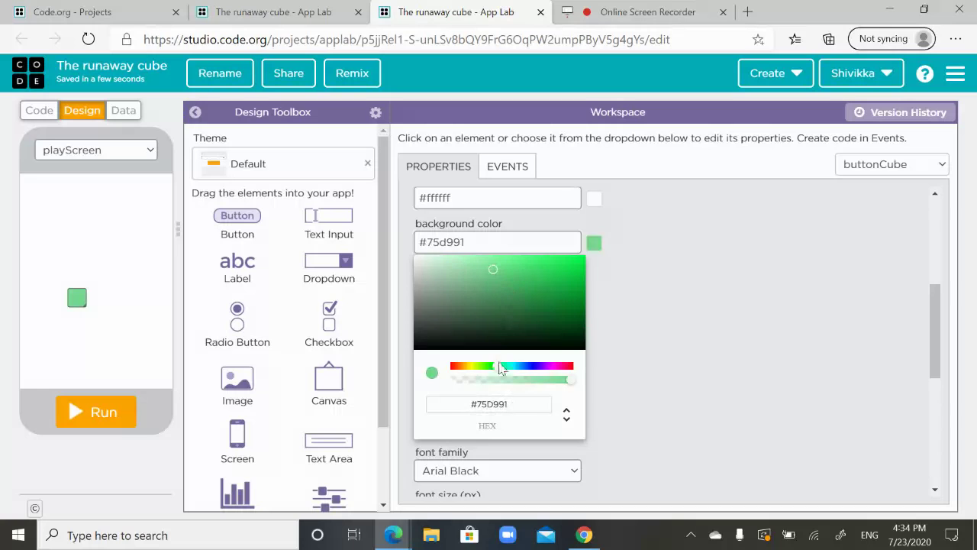
mouse_move(558, 271)
left_mouse_down()
mouse_move(552, 328)
mouse_move(557, 283)
mouse_move(596, 265)
mouse_move(576, 260)
left_mouse_up()
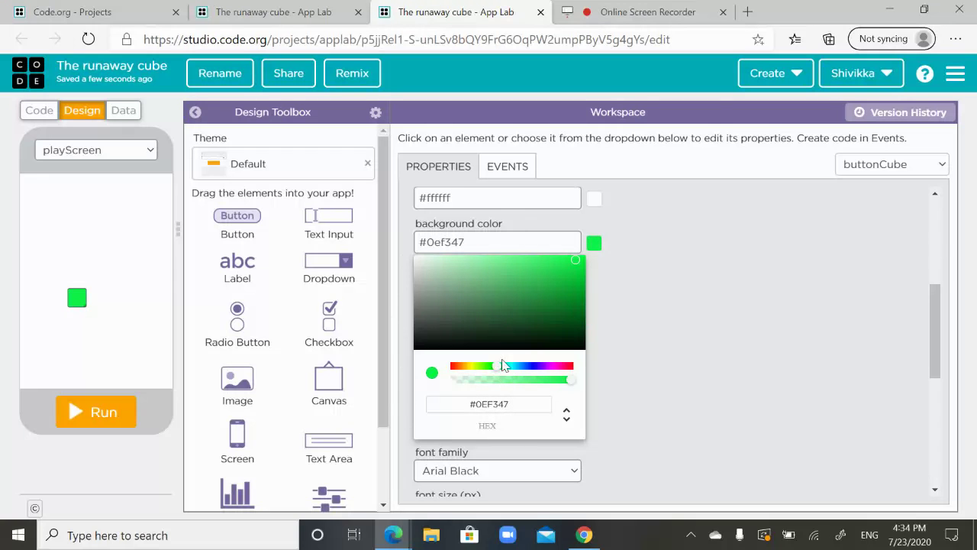
left_click_drag(487, 364, 490, 381)
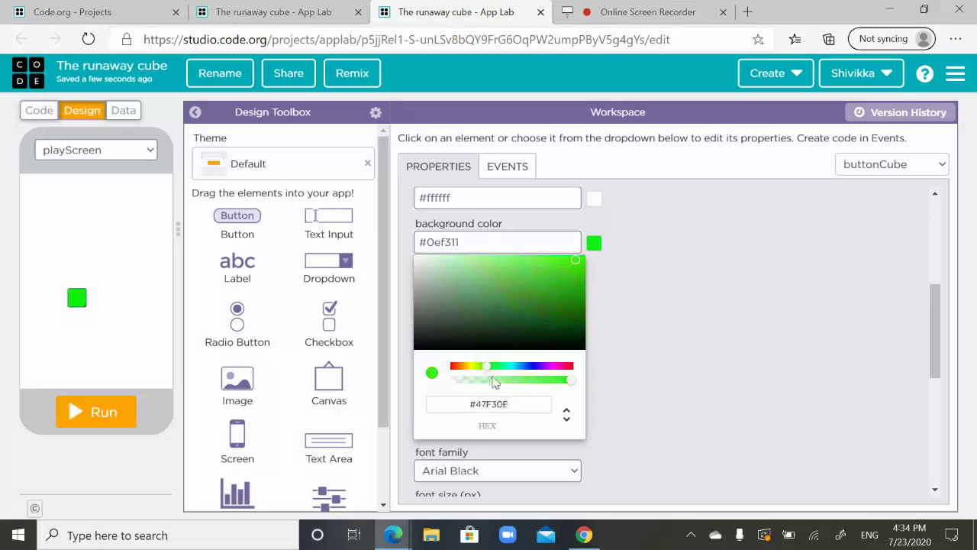
Step: Set buttonCube's background color to the red hex value #e1233f
left_click(471, 240)
key("BackSpace")
key("BackSpace")
key("BackSpace")
key("BackSpace")
key("BackSpace")
key("BackSpace")
key("BackSpace")
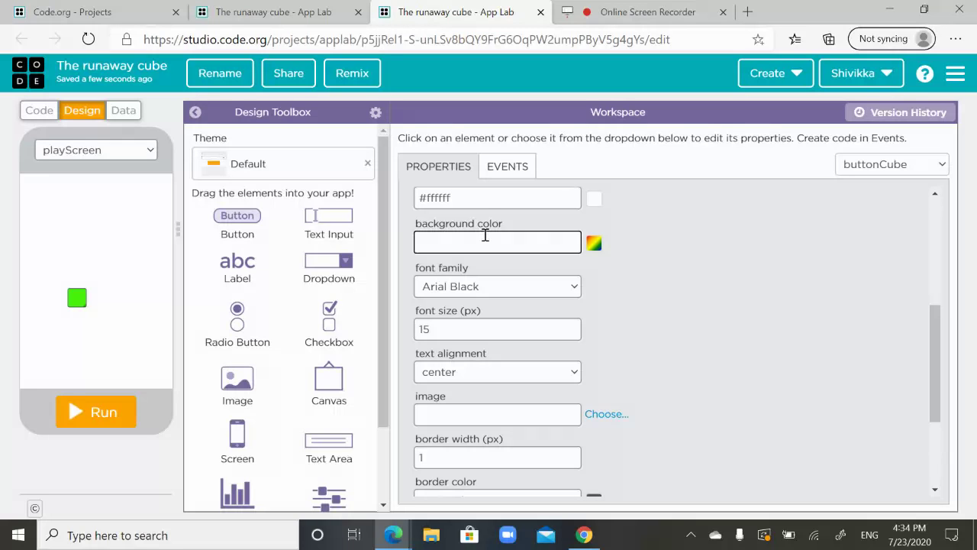
type("#e")
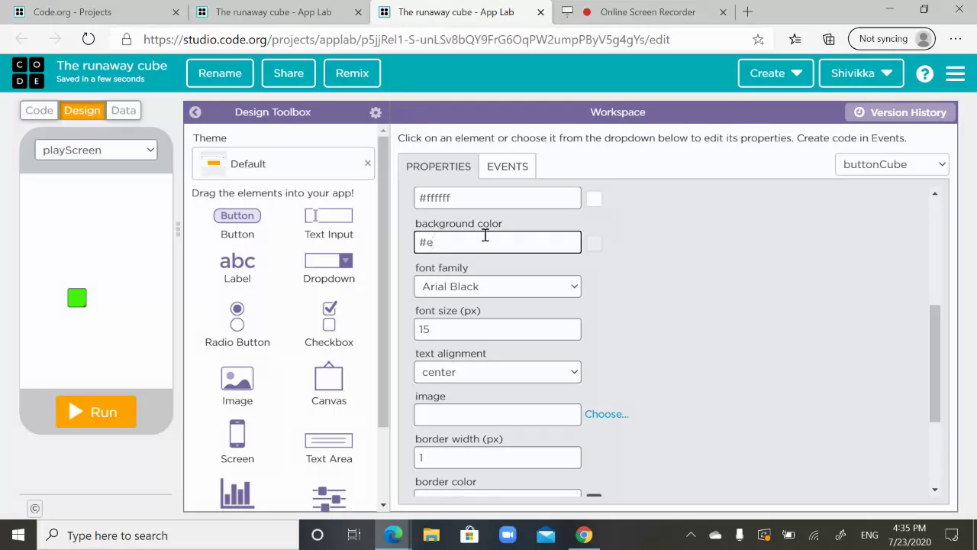
type("23f")
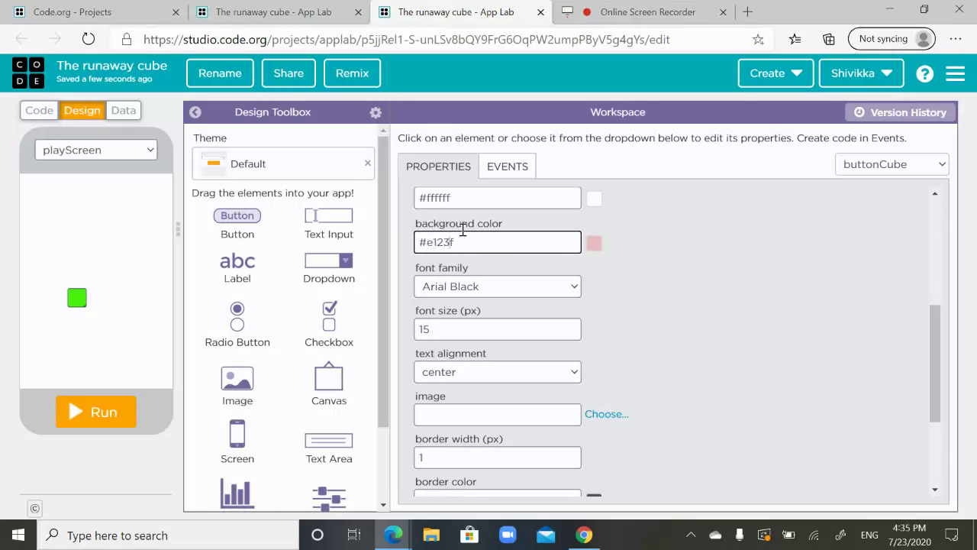
type("3")
left_click(593, 244)
left_click(760, 299)
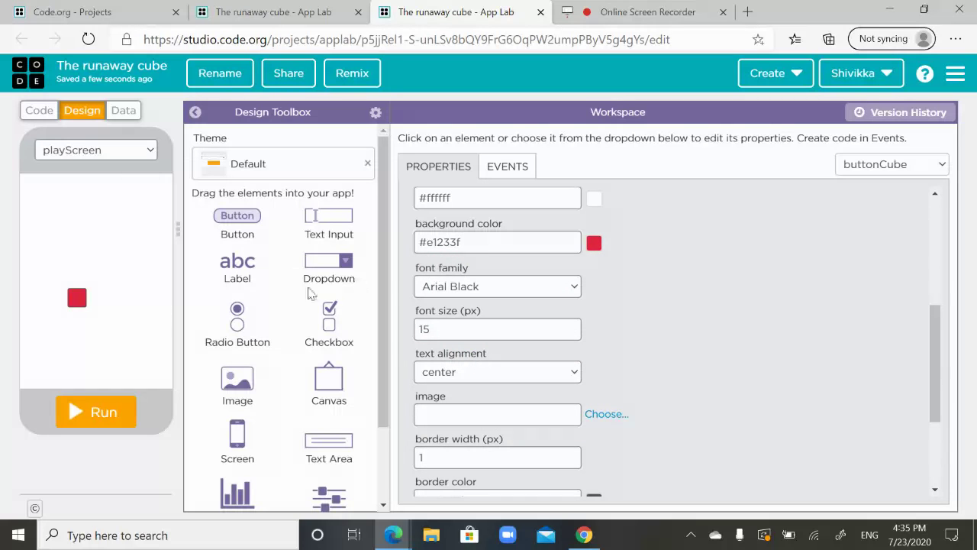
Step: Set buttonCube's font family to Verdana
left_click(516, 291)
scroll(504, 240, "down", 1)
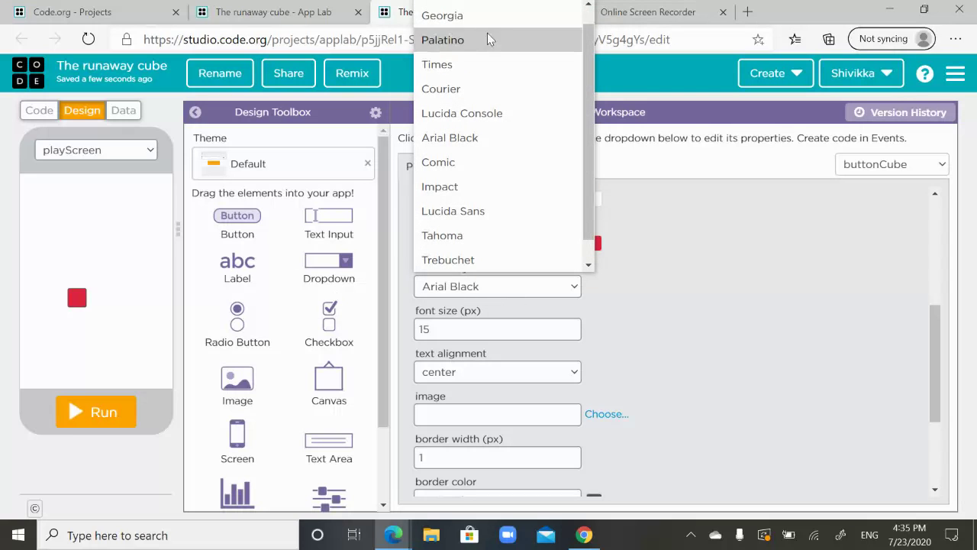
scroll(567, 114, "down", 1)
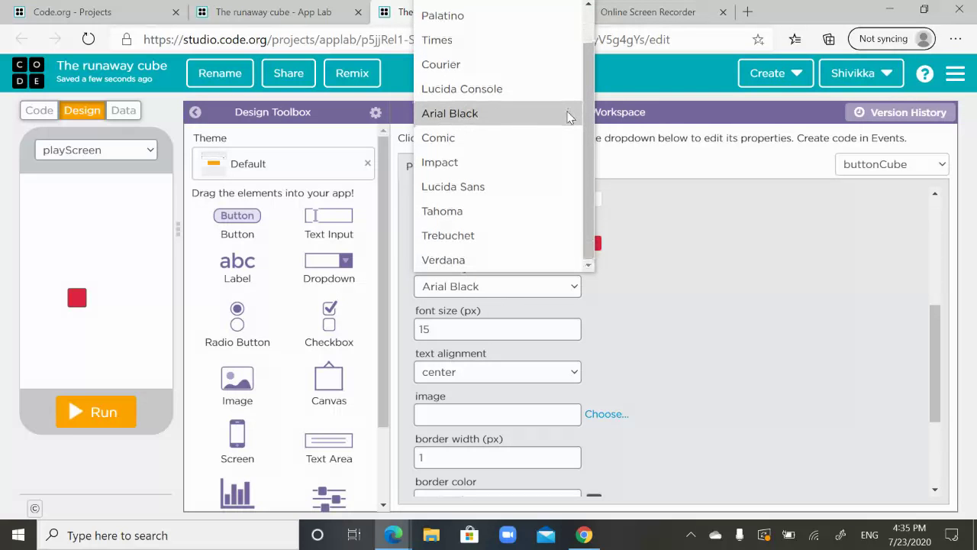
left_click(512, 262)
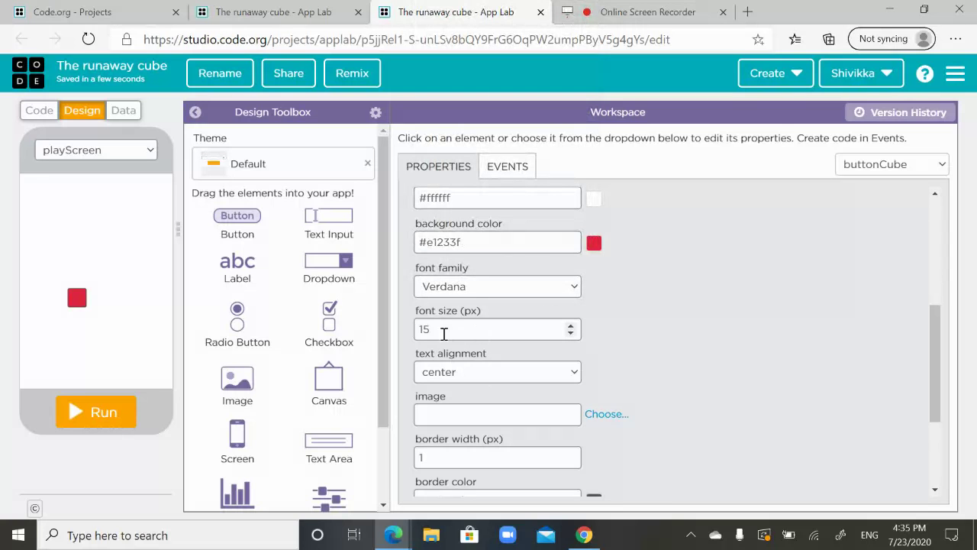
Step: Set buttonCube's border width to 2 px and its border radius to 10 px
scroll(513, 393, "down", 1)
scroll(494, 394, "up", 2)
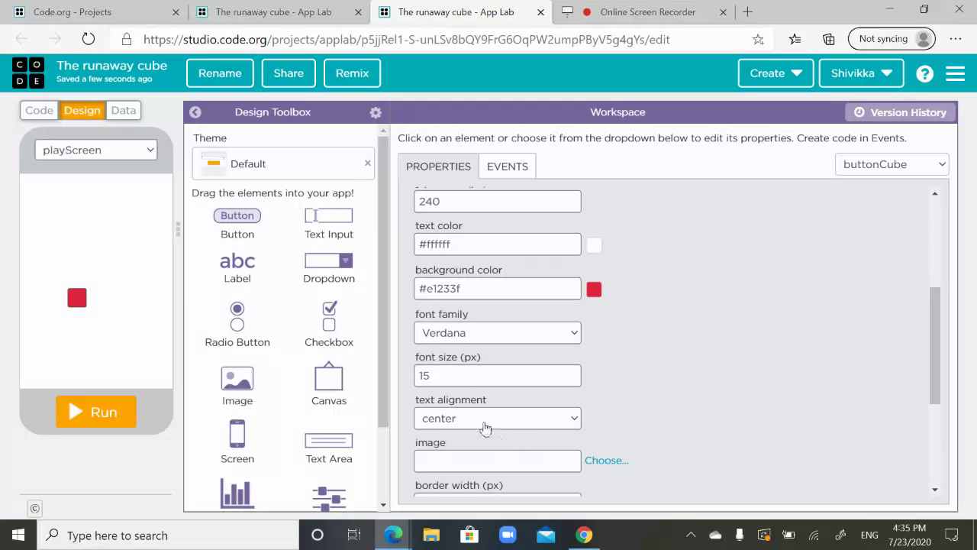
scroll(485, 423, "down", 1)
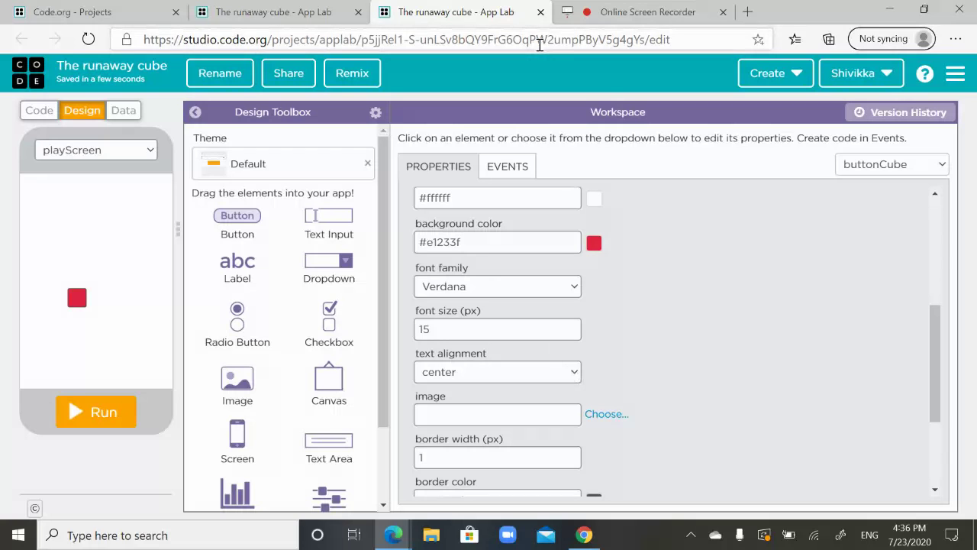
scroll(501, 263, "down", 2)
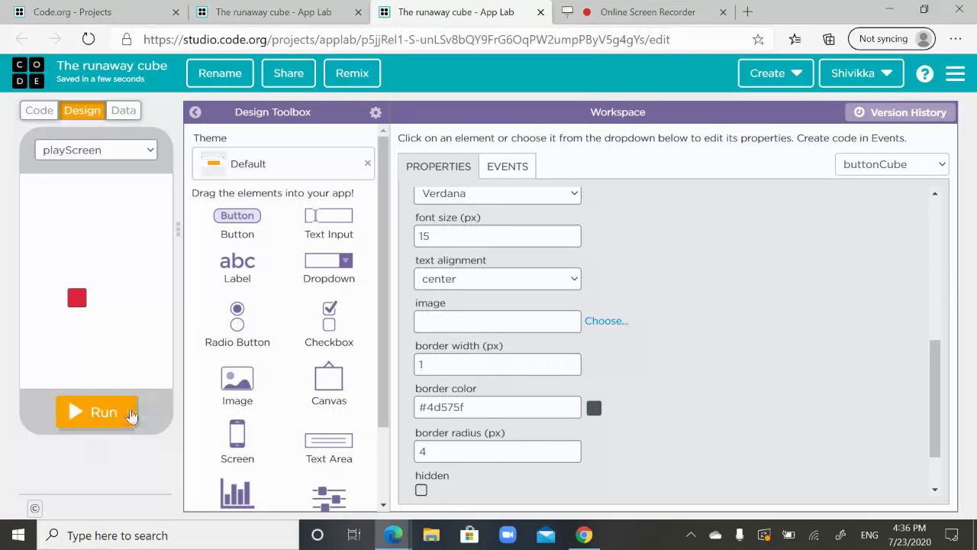
left_click(424, 365)
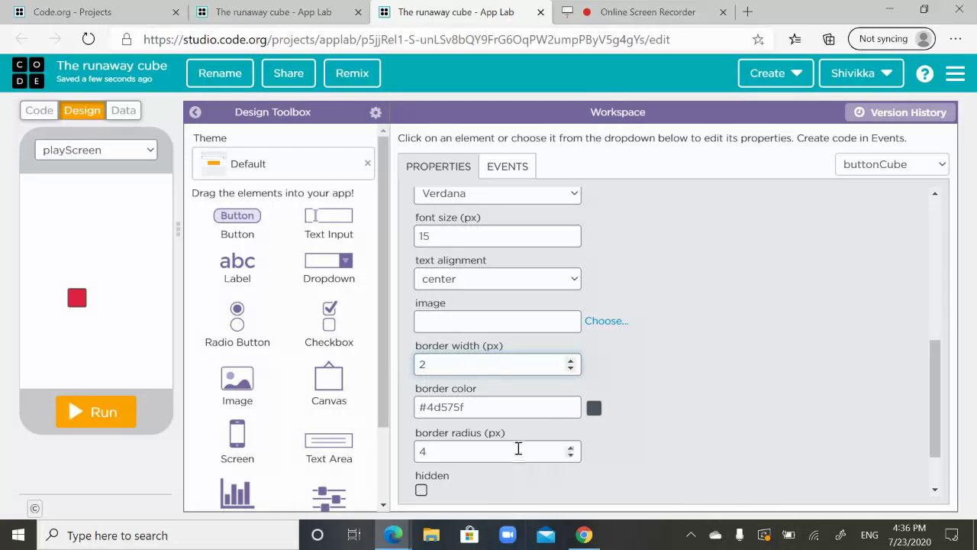
left_click(443, 454)
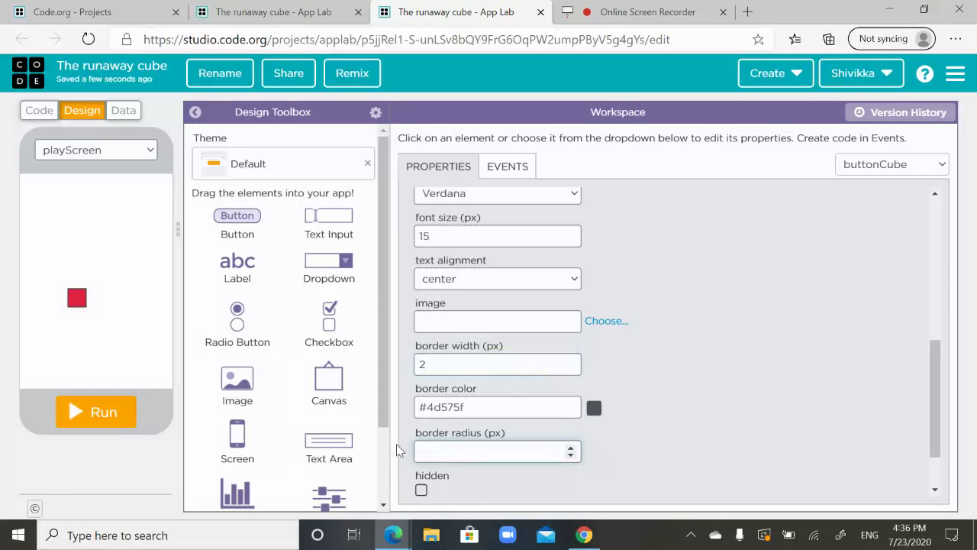
type("10")
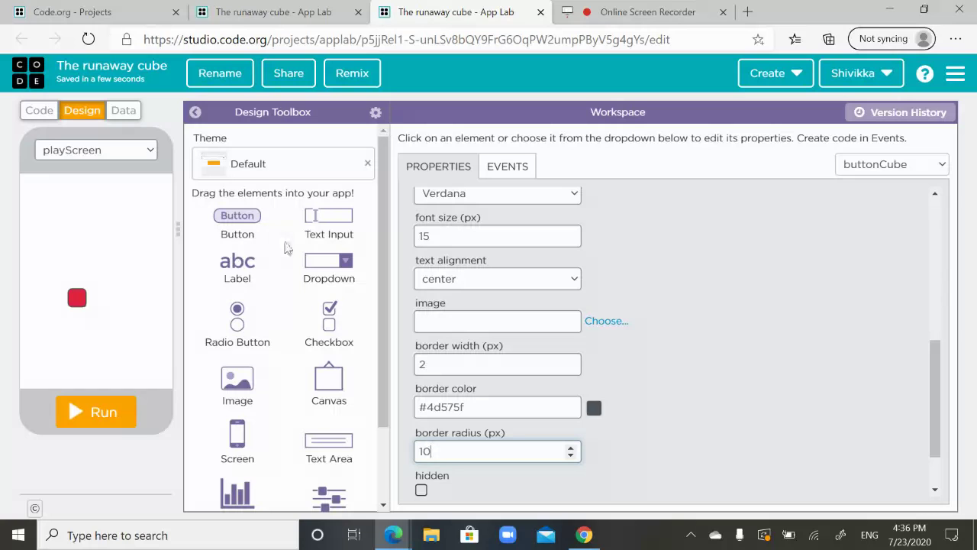
Step: Add two labels side by side near the upper edge of playScreen, above the red cube
left_click(239, 267)
left_click_drag(239, 267, 49, 195)
left_click_drag(235, 276, 122, 194)
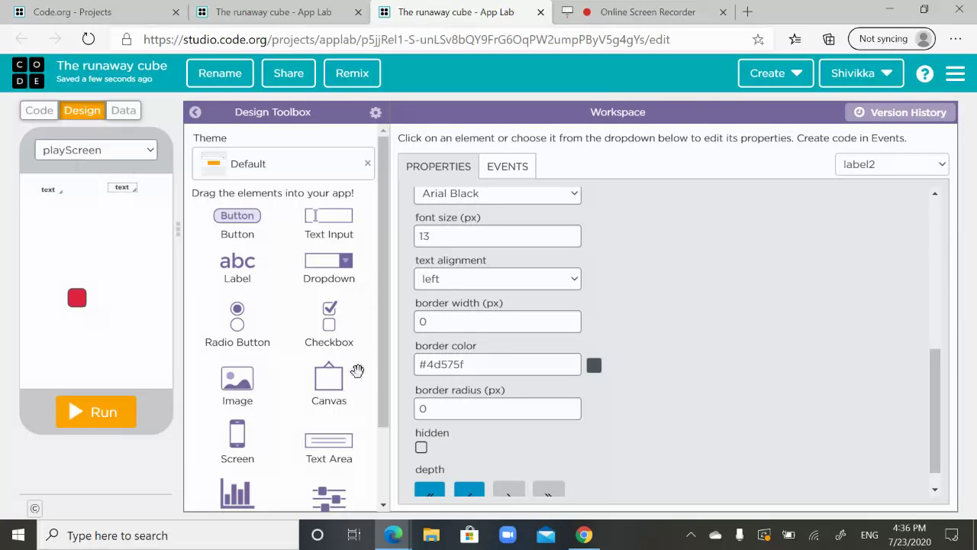
Step: Change the id of the first label on playScreen to labelScore
left_click(48, 190)
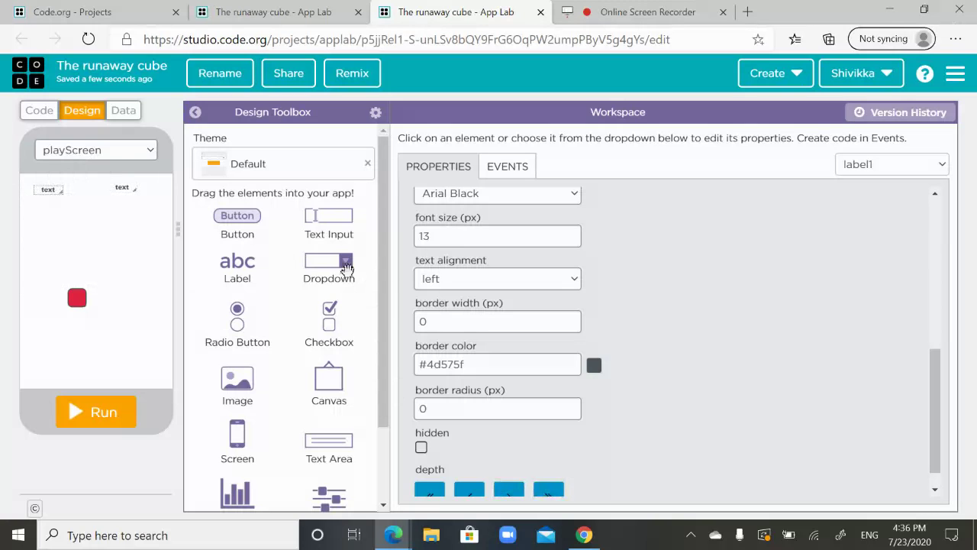
scroll(456, 312, "up", 5)
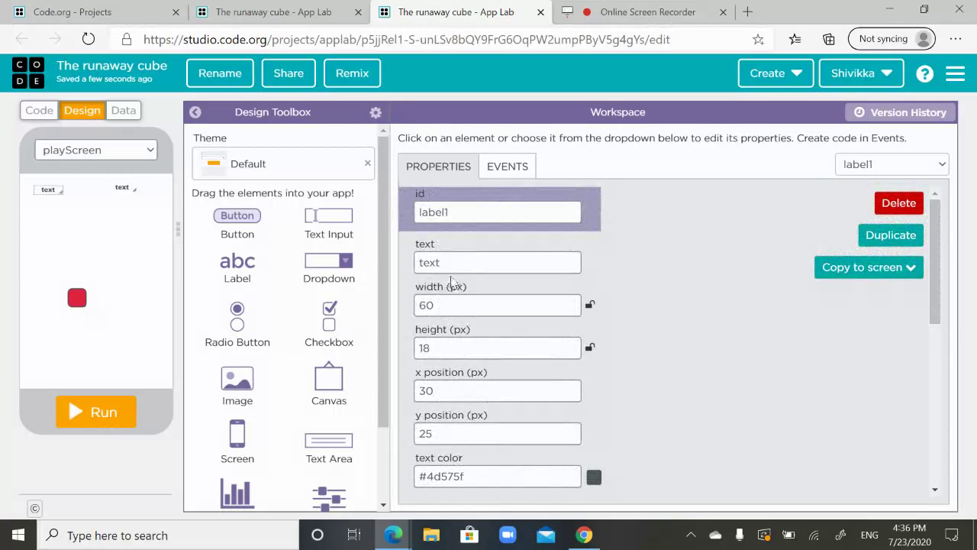
left_click(451, 263)
left_click(452, 210)
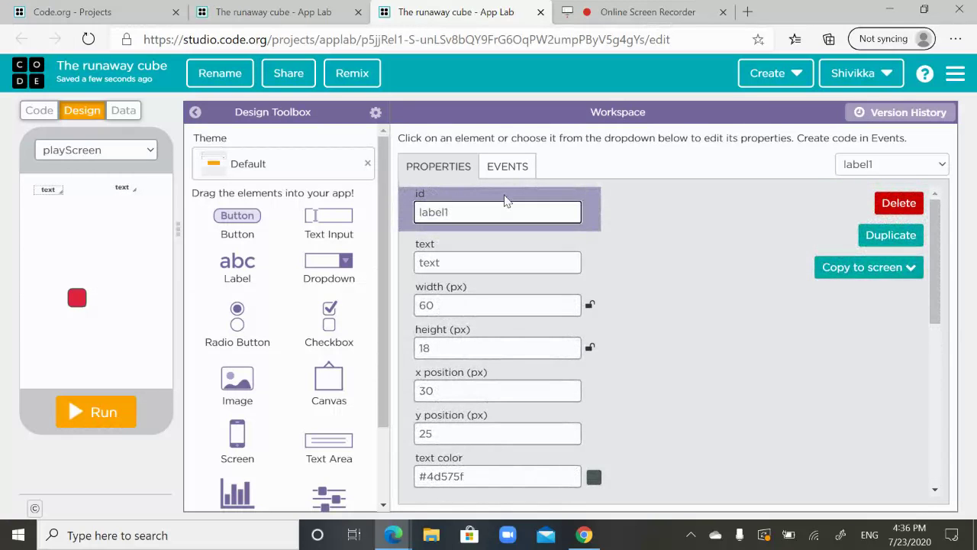
type("Score")
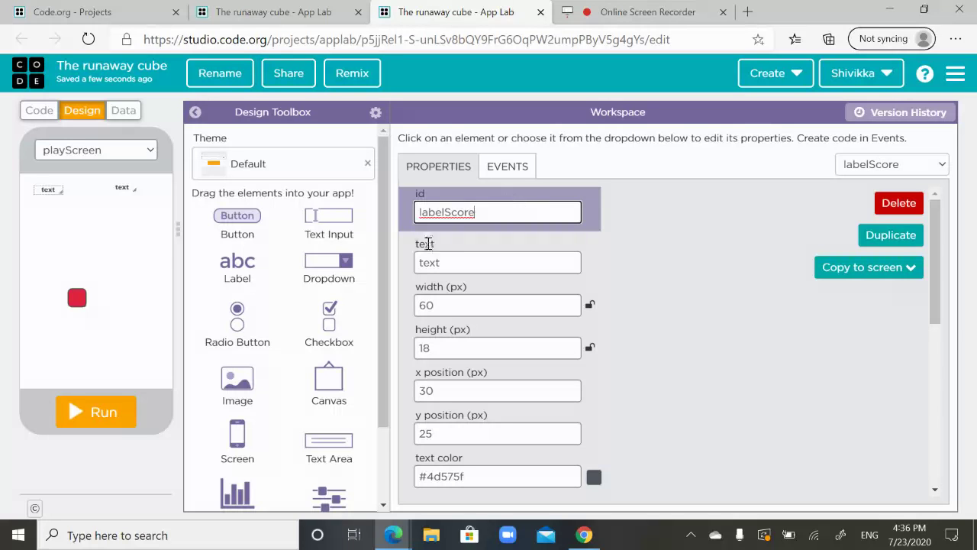
left_click(663, 290)
Step: Replace labelScore's placeholder text with "Score"
left_click(468, 262)
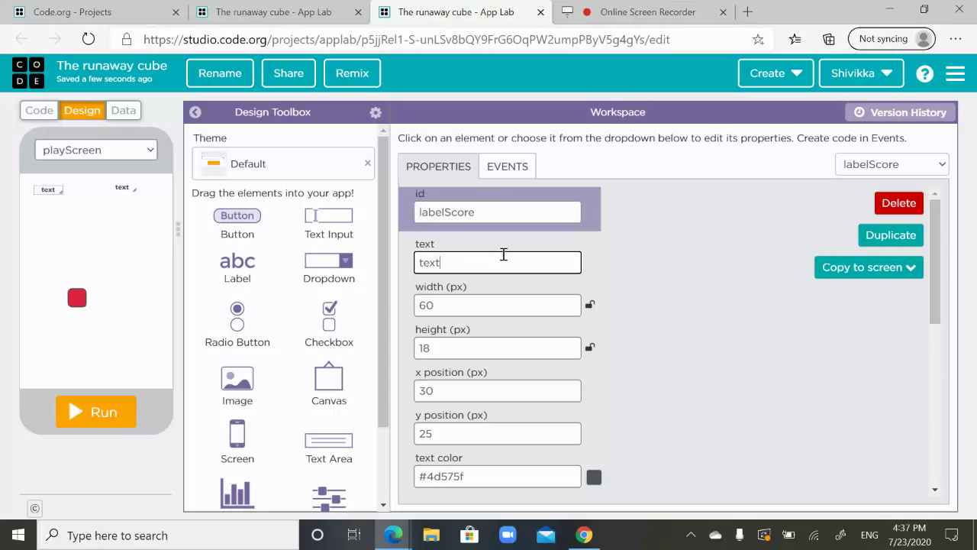
key("BackSpace")
key("BackSpace")
key("BackSpace")
key("BackSpace")
type("Score")
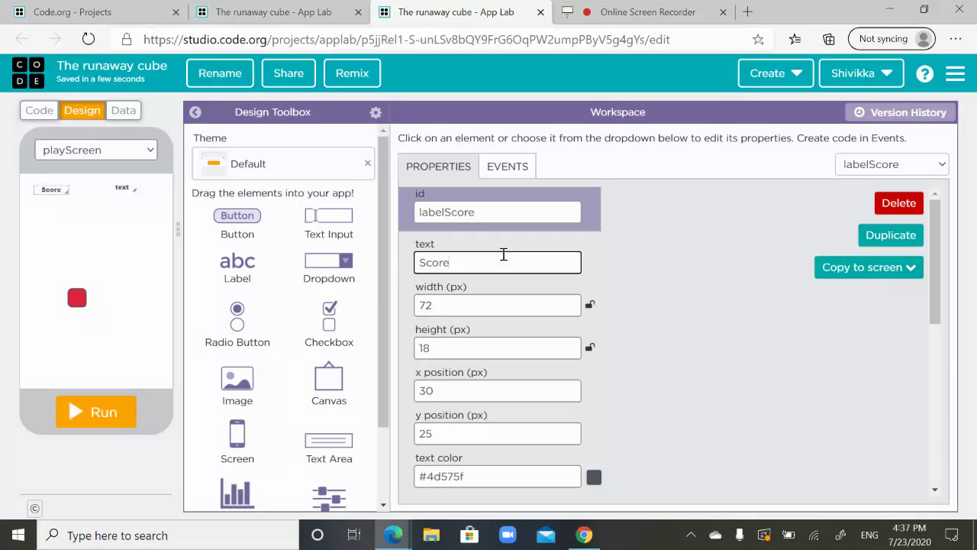
Step: Resize labelScore to a width of 120 px and a height of 55 px
left_click(463, 303)
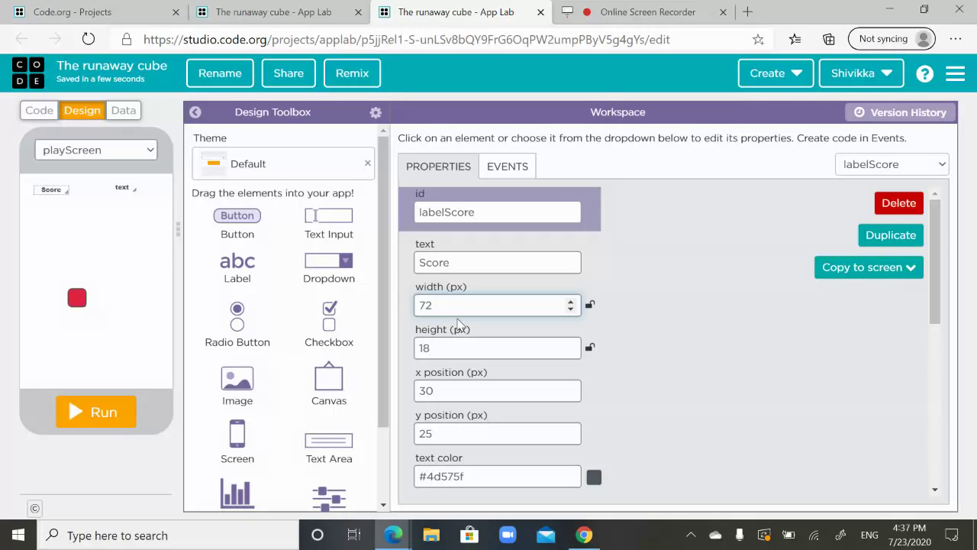
key("BackSpace")
key("BackSpace")
type("120")
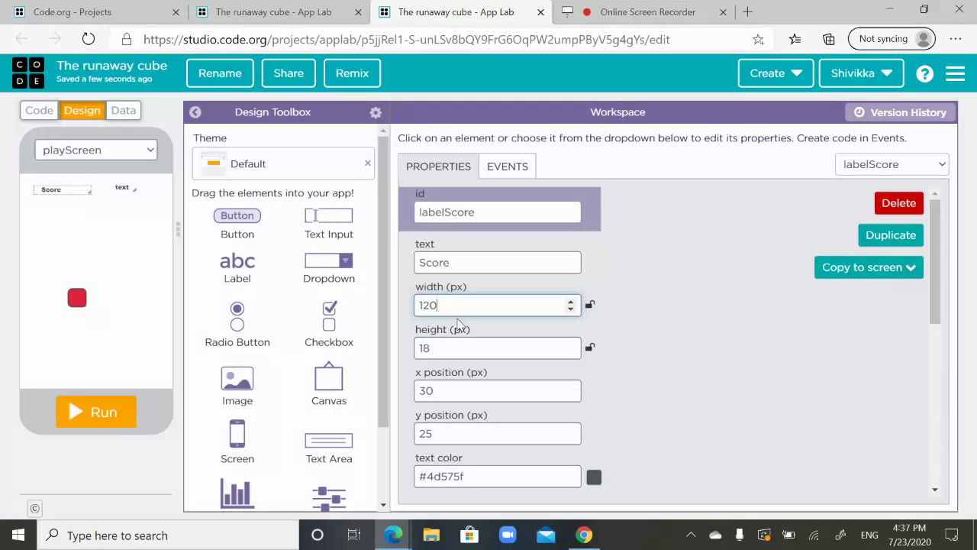
left_click(447, 351)
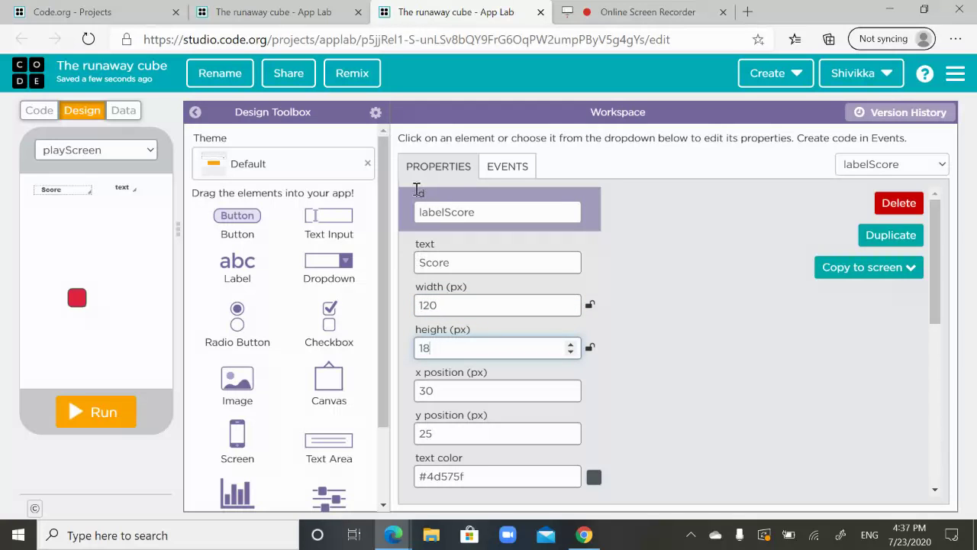
key("BackSpace")
key("BackSpace")
type("20")
key("BackSpace")
key("BackSpace")
type("55")
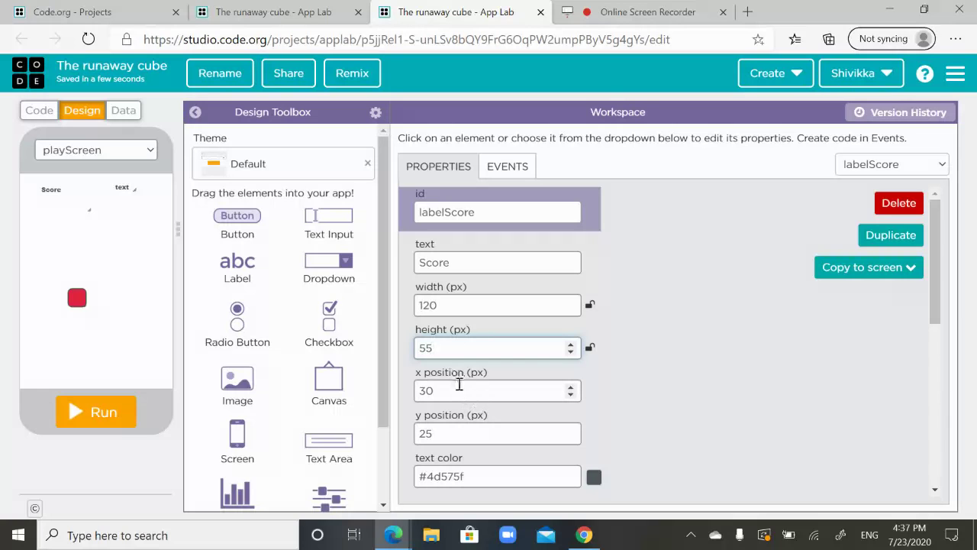
Step: Position labelScore at x 35 px and y 20 px
left_click(437, 391)
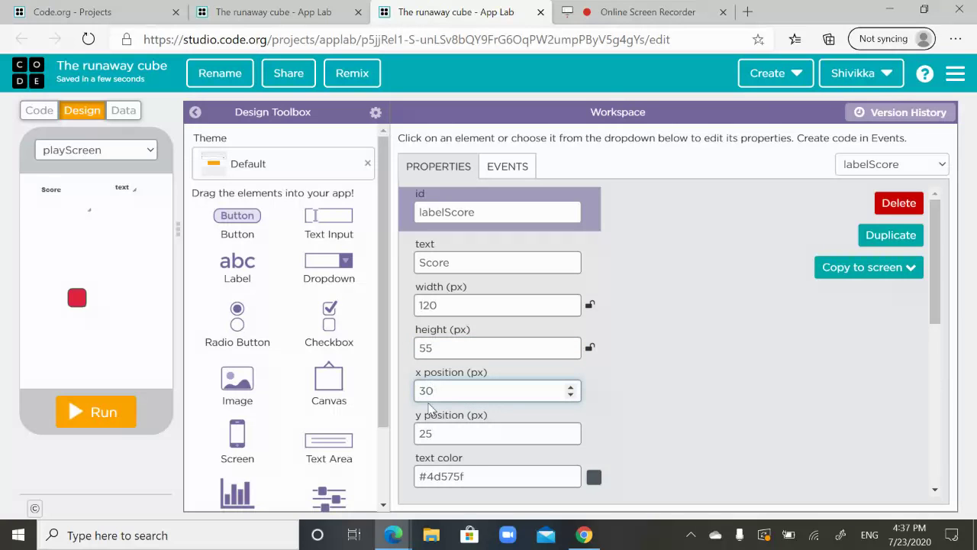
key("BackSpace")
type("5")
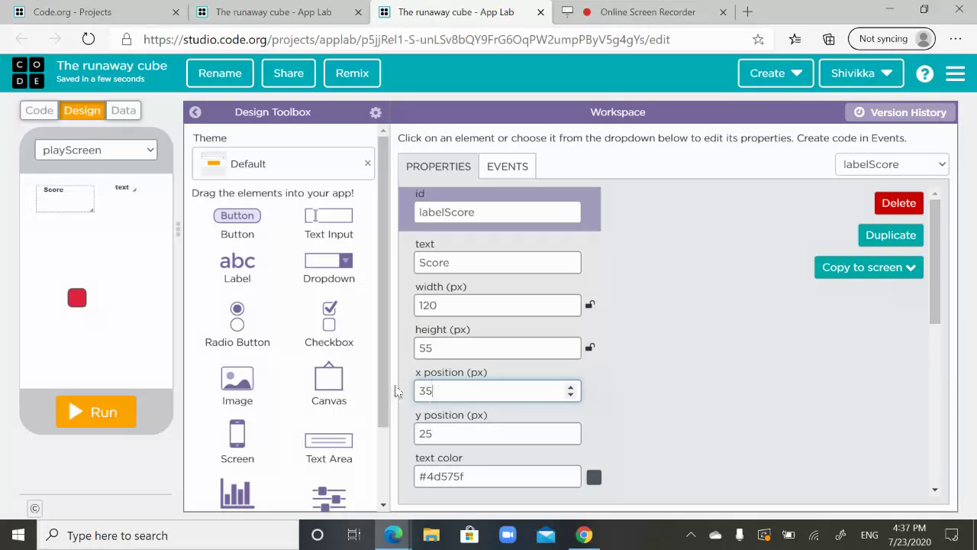
left_click(457, 433)
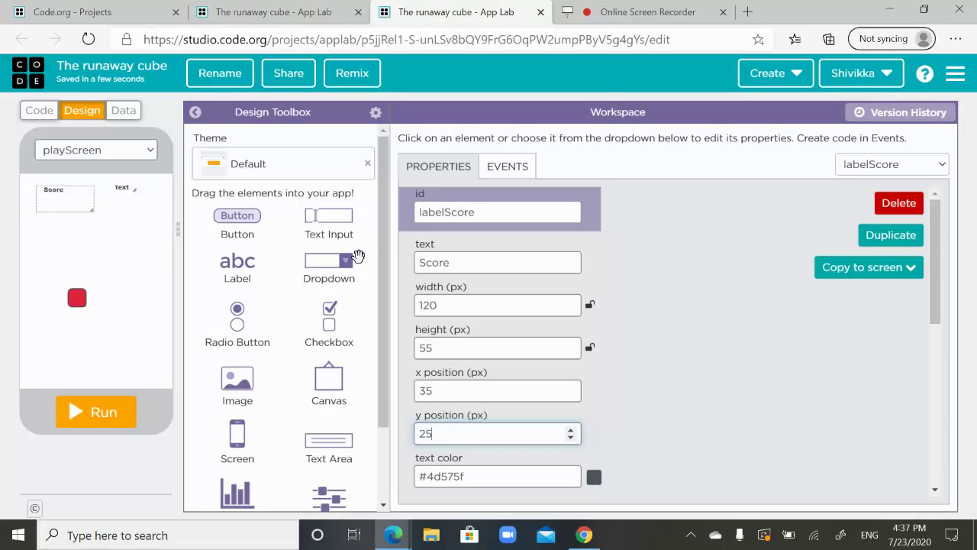
key("BackSpace")
type("0")
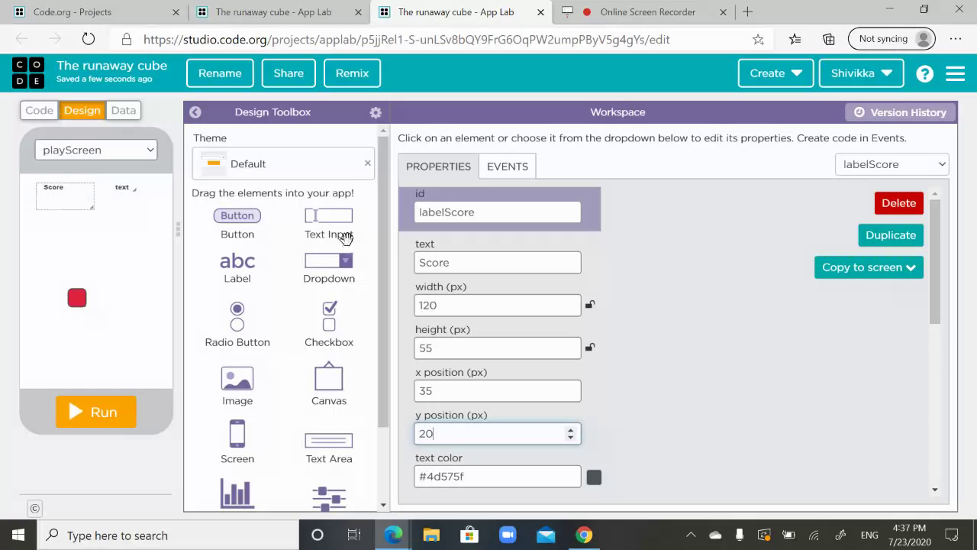
left_click(681, 373)
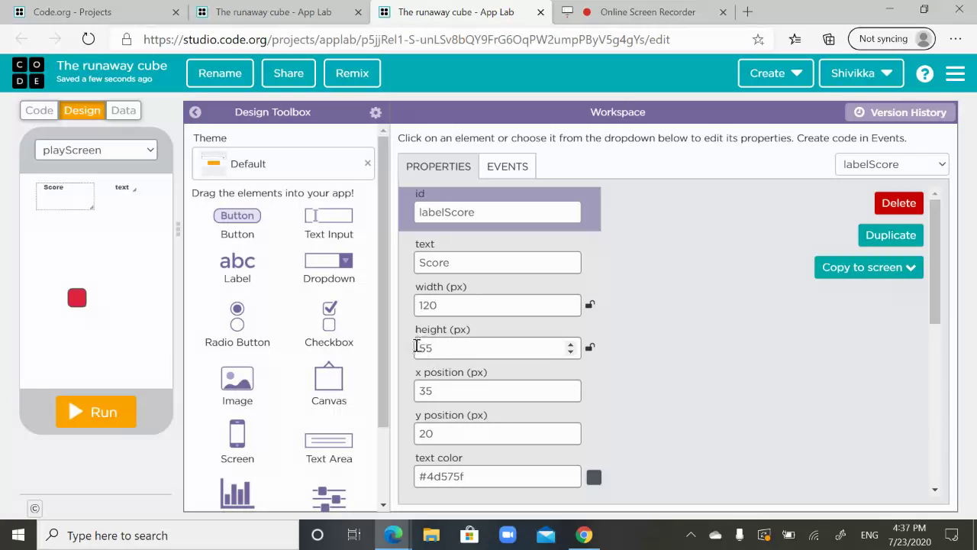
Step: Set labelScore's background color to the pink hex value #eb76e8
scroll(412, 347, "down", 1)
scroll(412, 347, "down", 1)
left_click(506, 381)
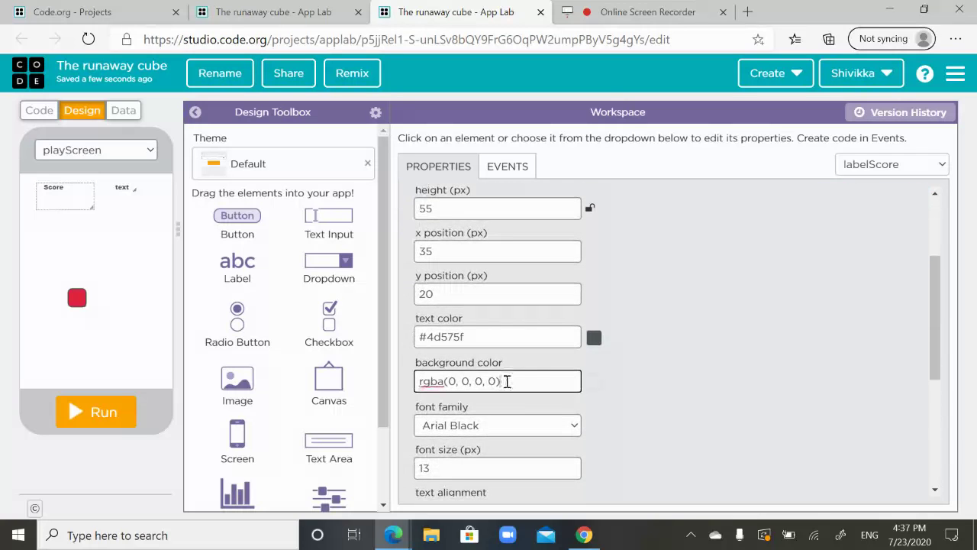
key("BackSpace")
key("BackSpace")
key("BackSpace")
key("BackSpace")
key("BackSpace")
key("BackSpace")
key("BackSpace")
key("BackSpace")
key("BackSpace")
key("BackSpace")
key("BackSpace")
key("BackSpace")
key("BackSpace")
key("BackSpace")
key("BackSpace")
key("BackSpace")
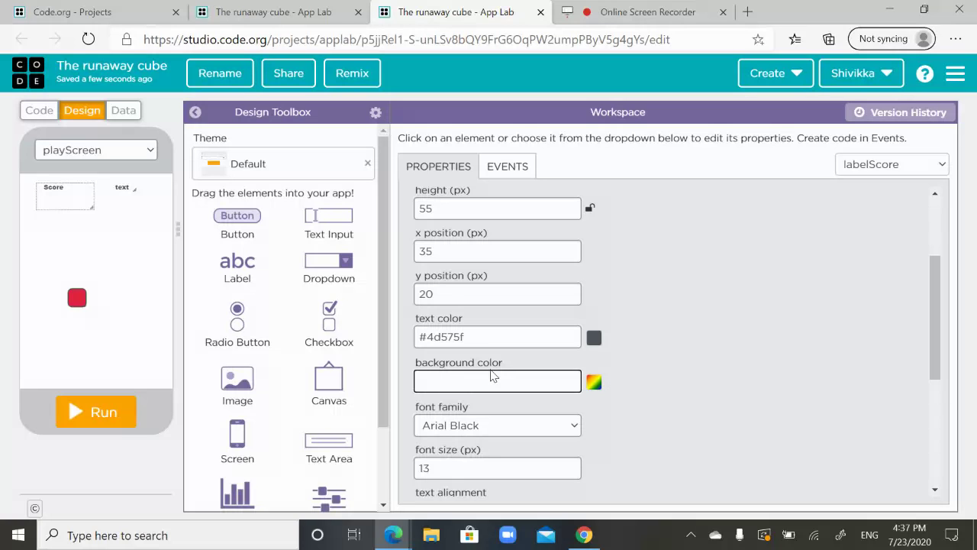
type("#eb")
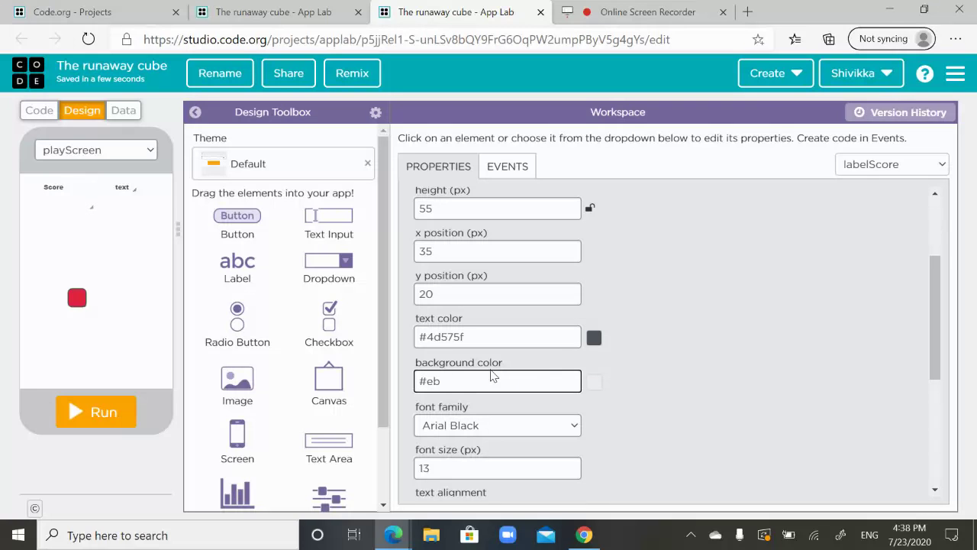
type("76e8")
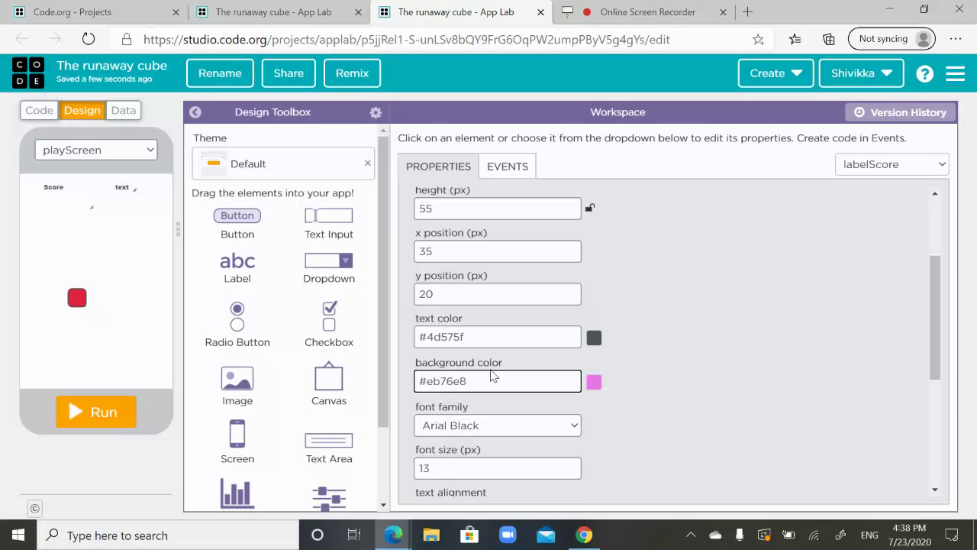
left_click(593, 382)
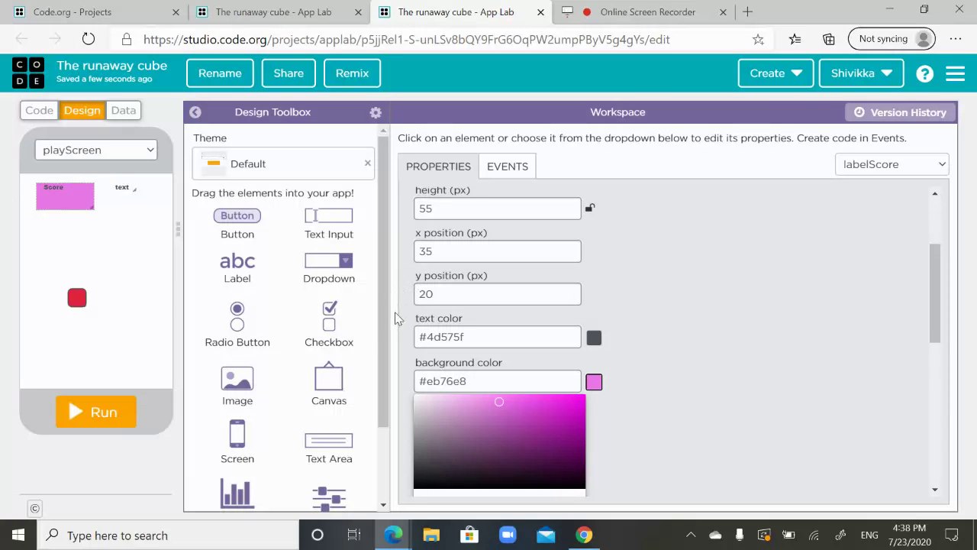
left_click(688, 334)
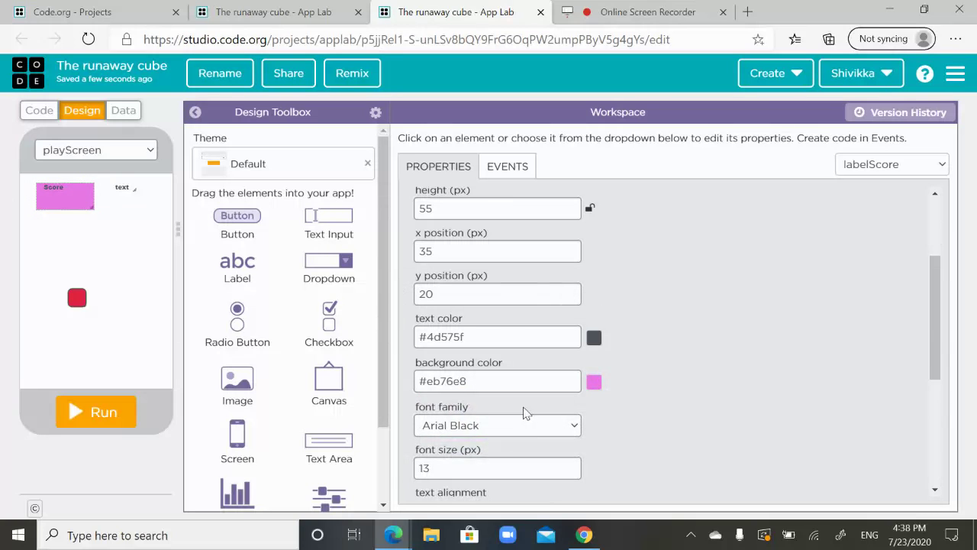
Step: Set labelScore's font family to Verdana
scroll(535, 401, "down", 1)
left_click(571, 381)
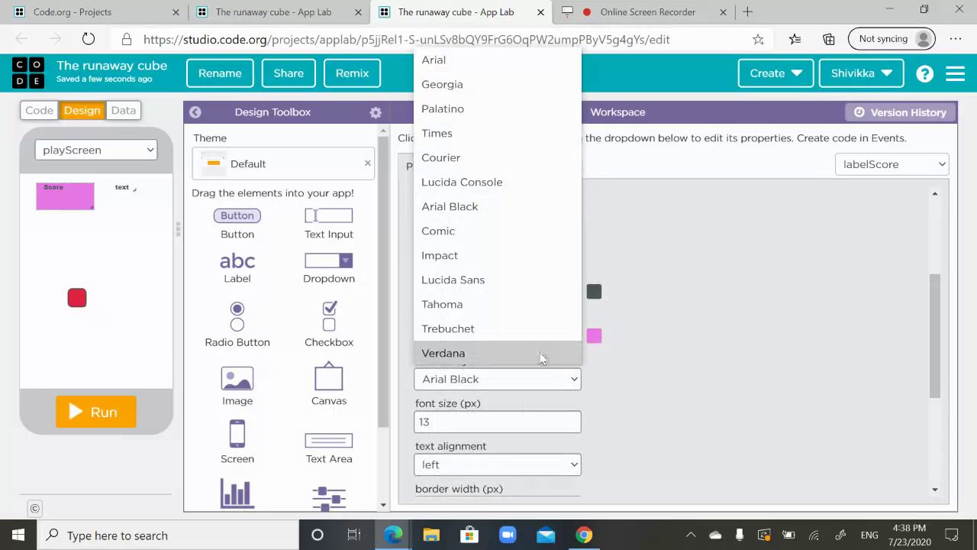
left_click(546, 353)
scroll(779, 457, "down", 1)
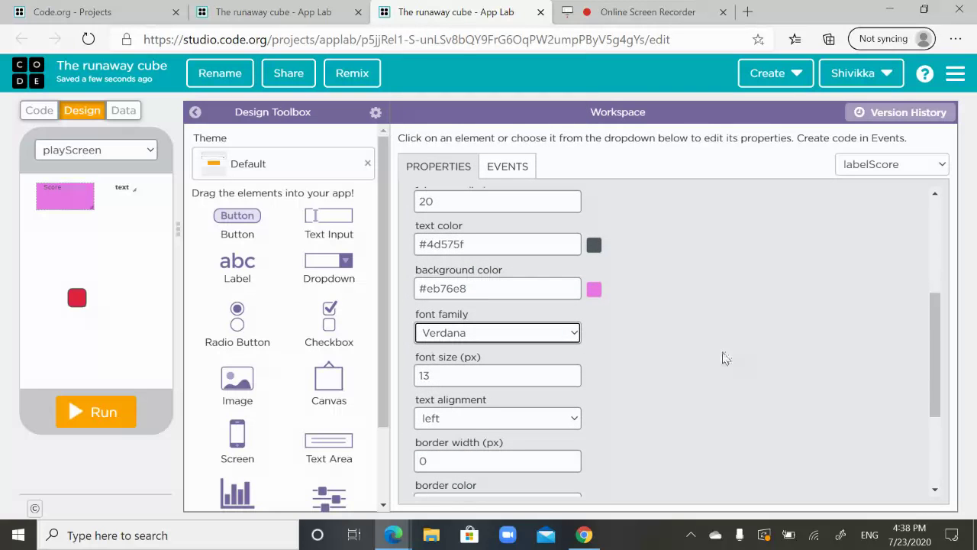
Step: Set labelScore's font size to 23 px
scroll(651, 366, "down", 3)
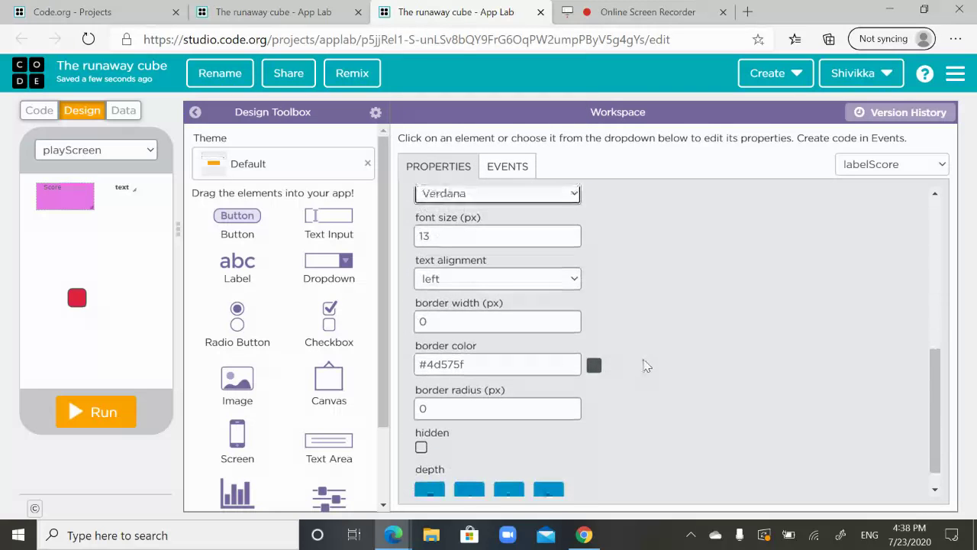
scroll(646, 367, "up", 1)
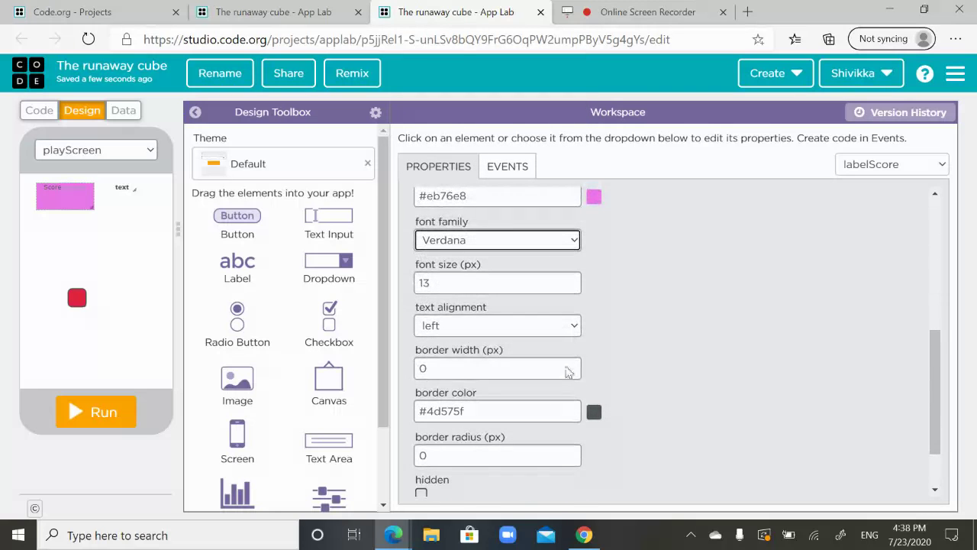
left_click(483, 281)
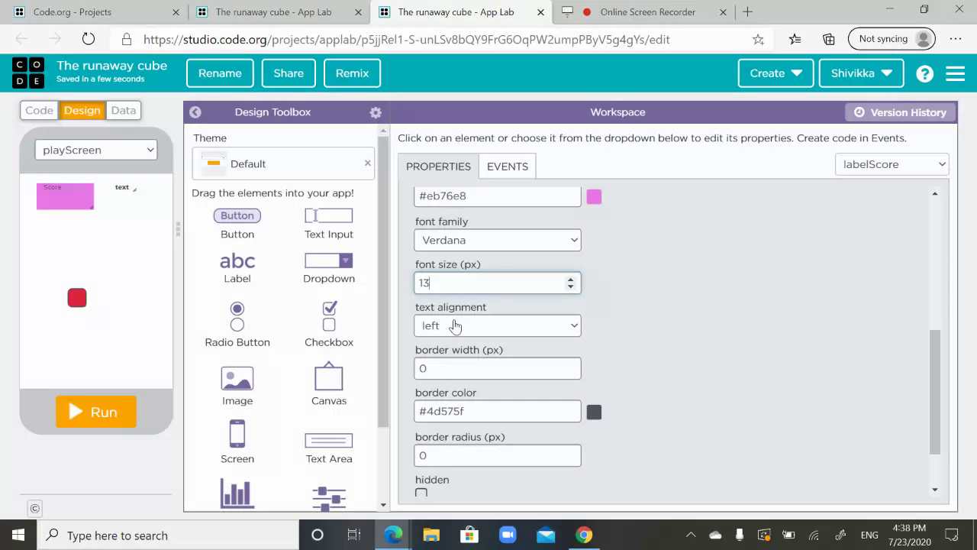
key("BackSpace")
key("BackSpace")
type("23")
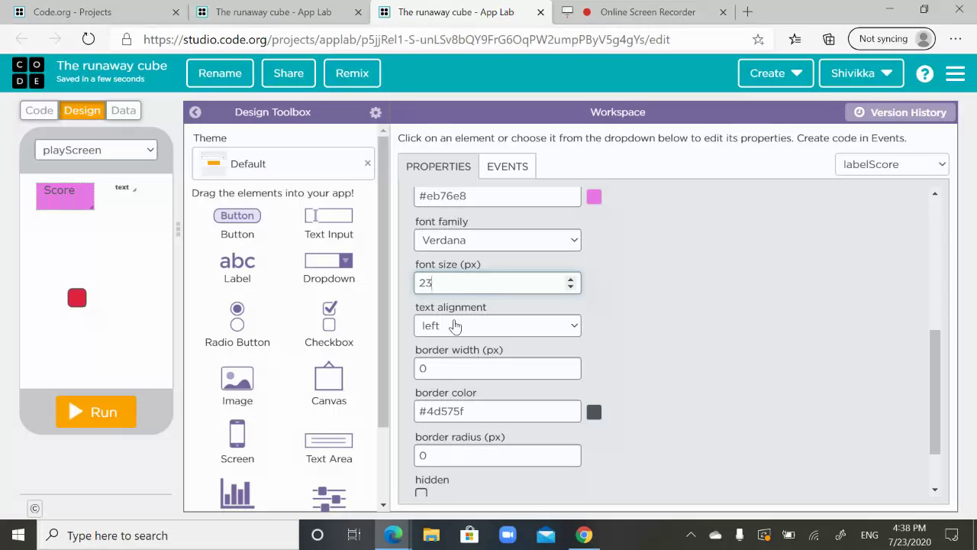
Step: Center labelScore's text and set its border width to 2 px
left_click(573, 325)
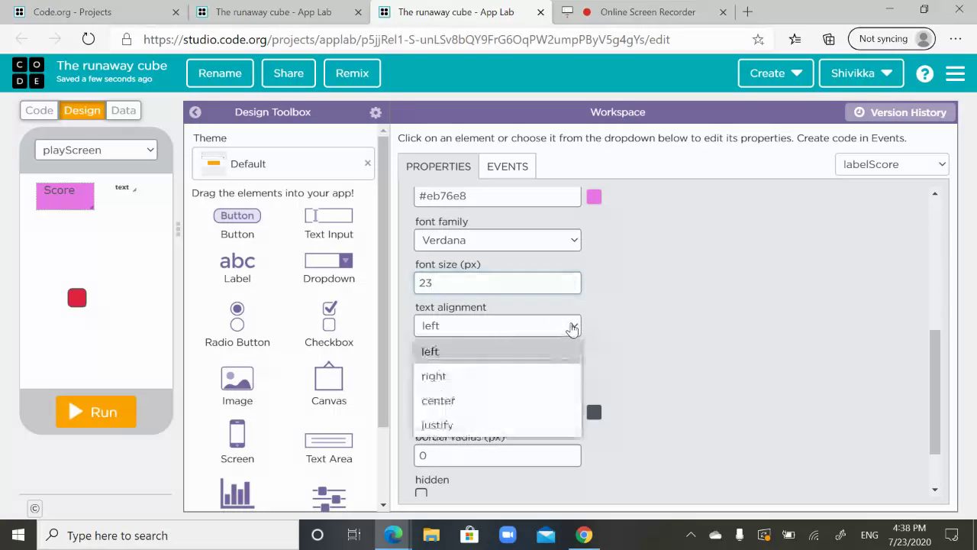
left_click(510, 402)
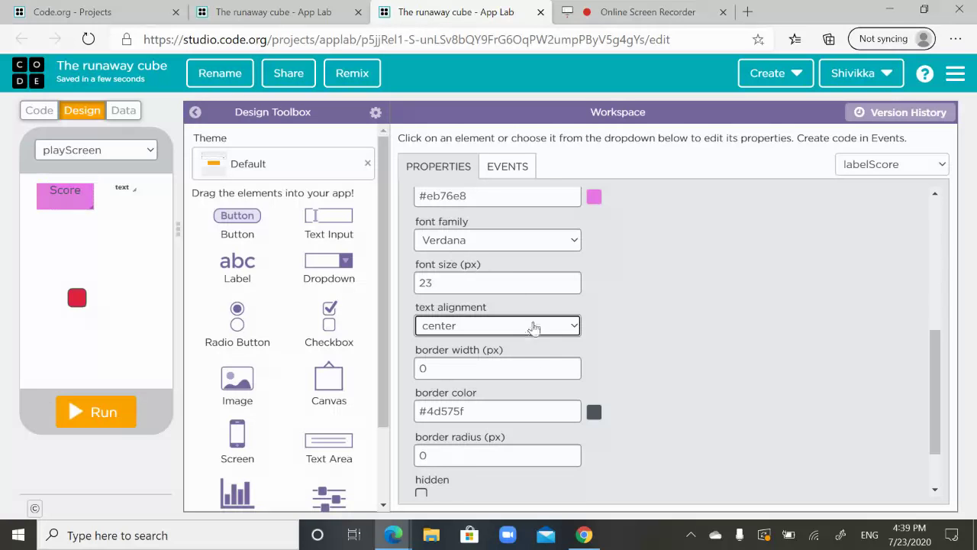
left_click(502, 371)
key("BackSpace")
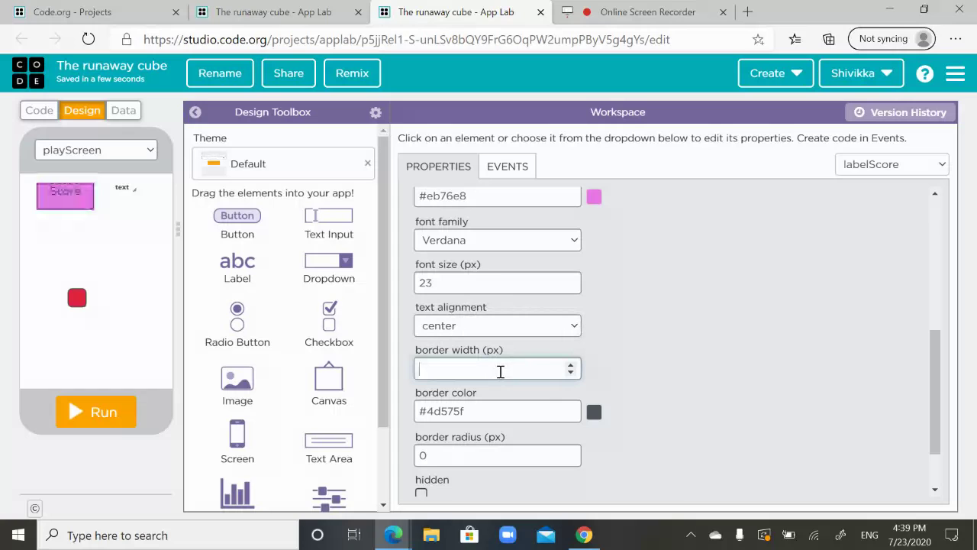
type("2")
Step: Round labelScore's corners with a border radius of 10 px
left_click(450, 454)
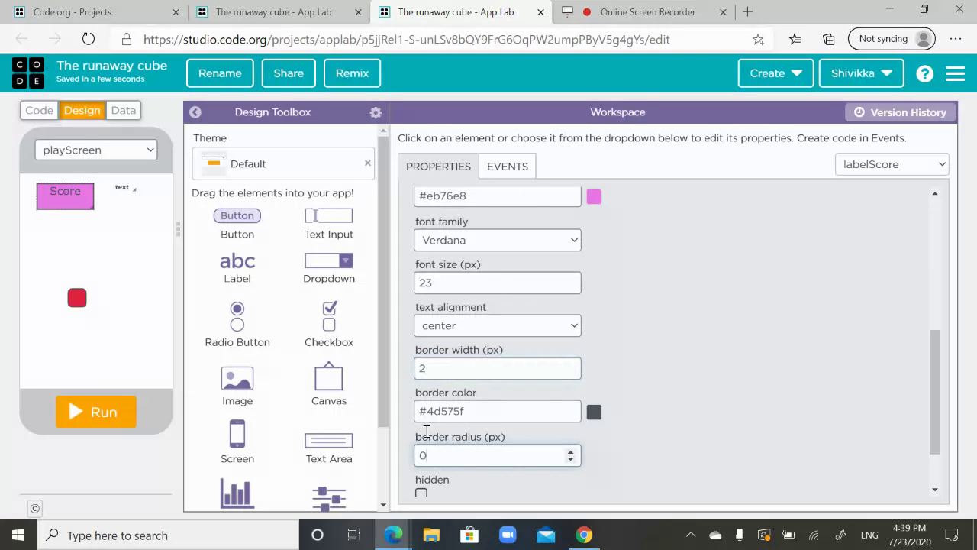
key("BackSpace")
type("10")
left_click(655, 385)
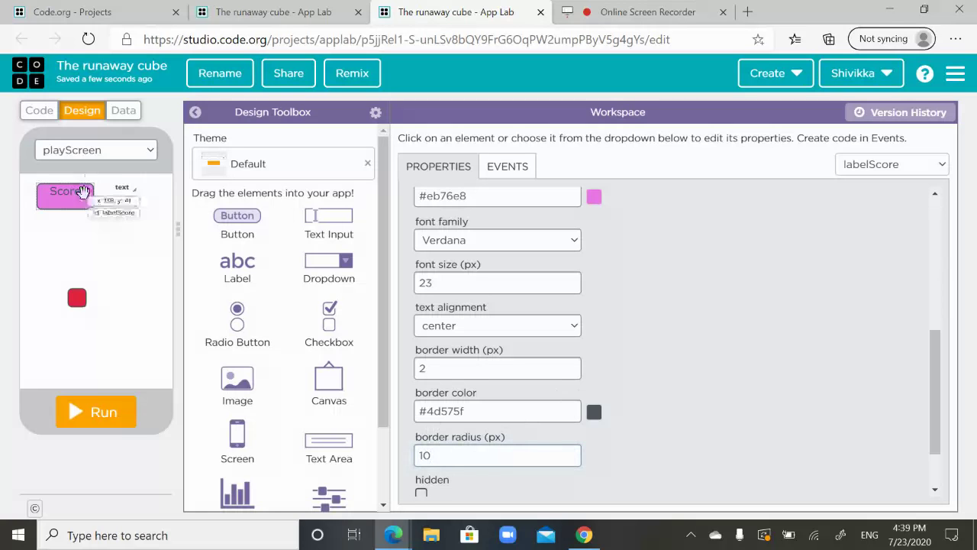
Step: Clear the display text of label2, the label beside the score label
left_click(122, 188)
scroll(497, 410, "up", 10)
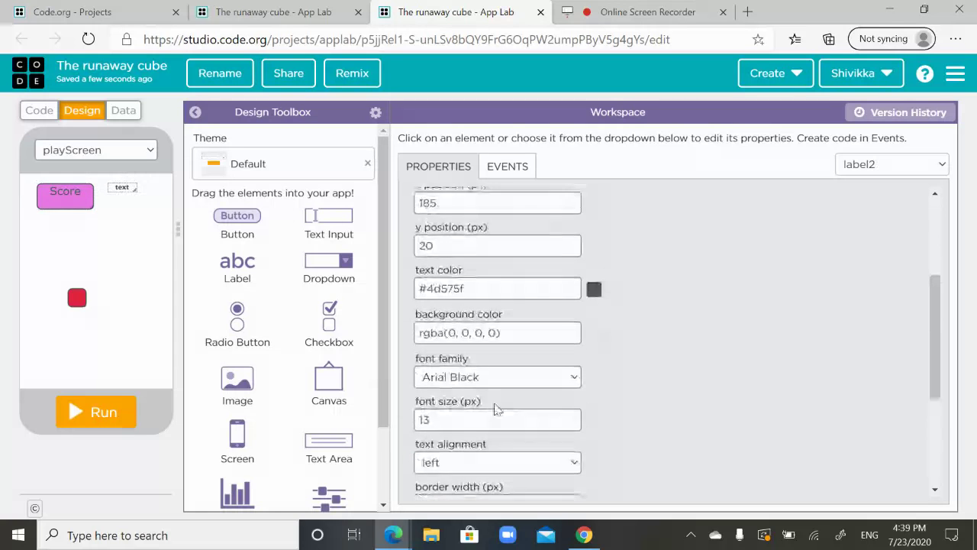
left_click(451, 263)
key("BackSpace")
key("BackSpace")
key("BackSpace")
key("BackSpace")
Step: Rename the id of the emptied label beside the score label as labelBlank
left_click(506, 212)
key("BackSpace")
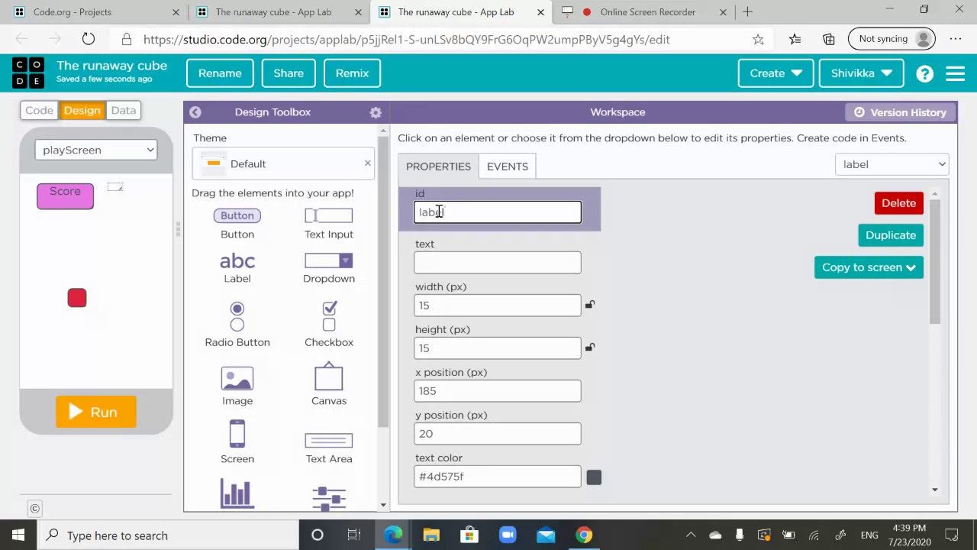
type("NB")
key("BackSpace")
key("BackSpace")
key("BackSpace")
type("l")
type("Bl")
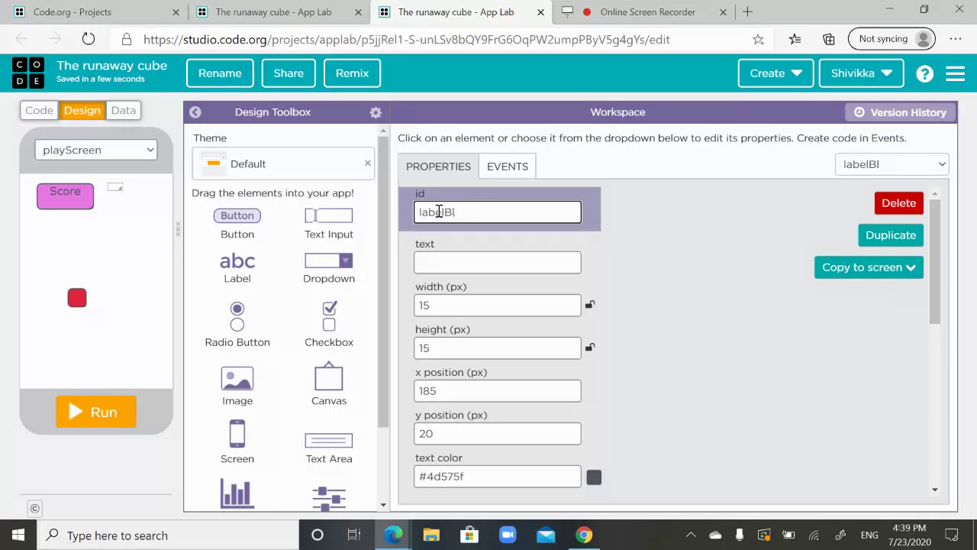
type("ank")
double_click(439, 211)
left_click(718, 284)
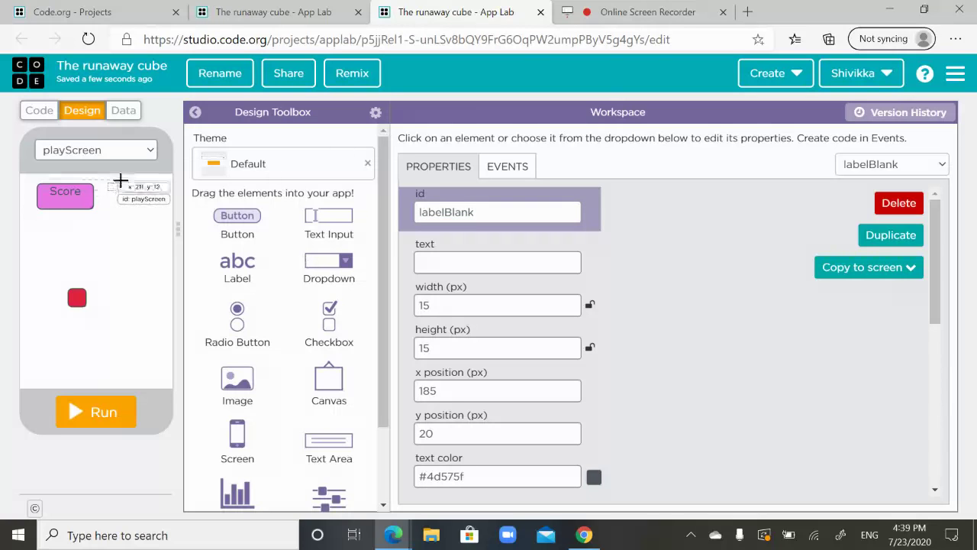
Step: Resize labelBlank to a width of 120 px and a height of 55 px
mouse_move(113, 185)
left_mouse_down()
mouse_move(113, 200)
mouse_move(115, 189)
left_mouse_up()
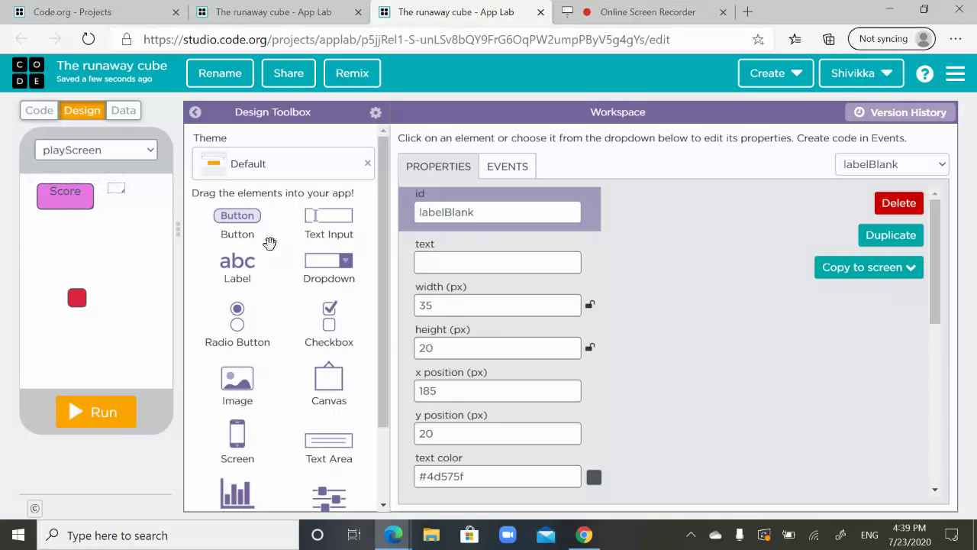
left_click(443, 305)
key("BackSpace")
key("BackSpace")
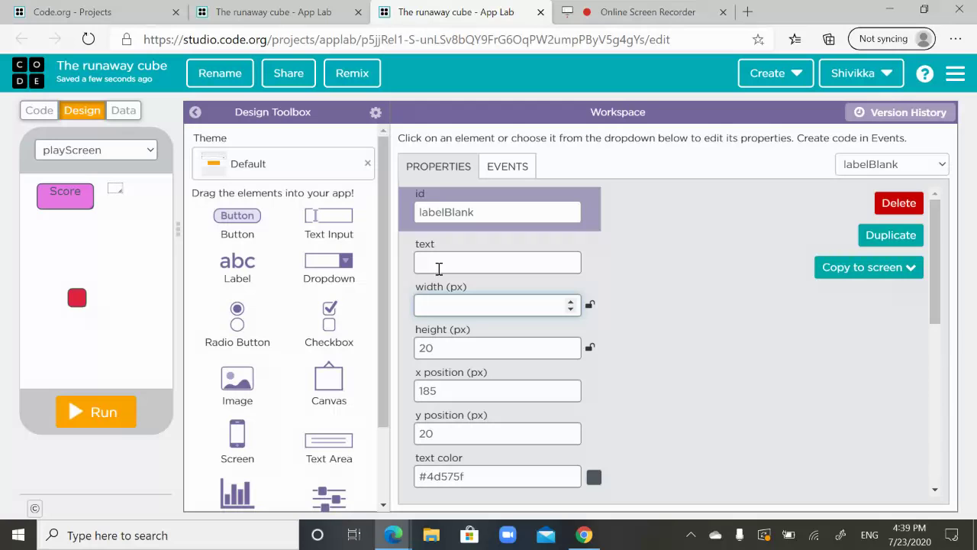
type("120")
left_click(458, 349)
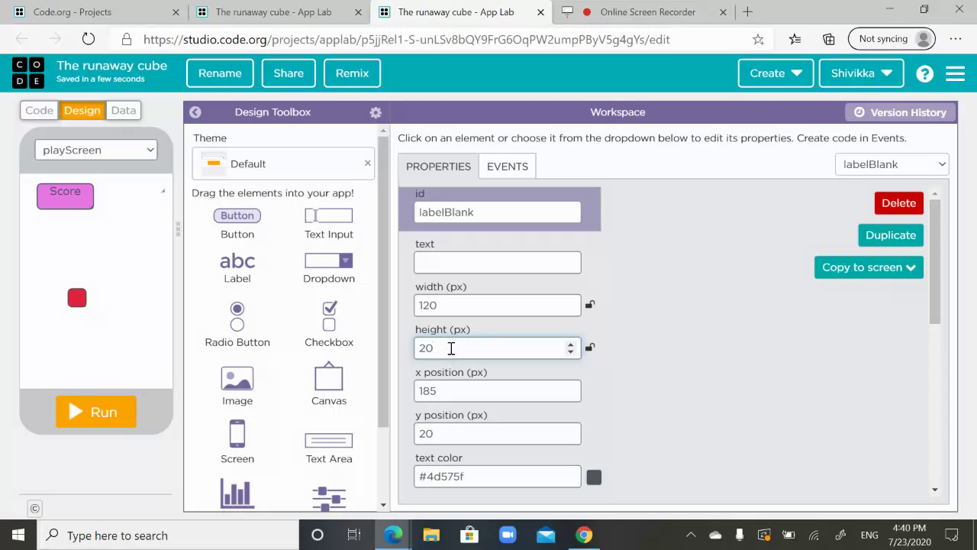
key("BackSpace")
key("BackSpace")
type("55")
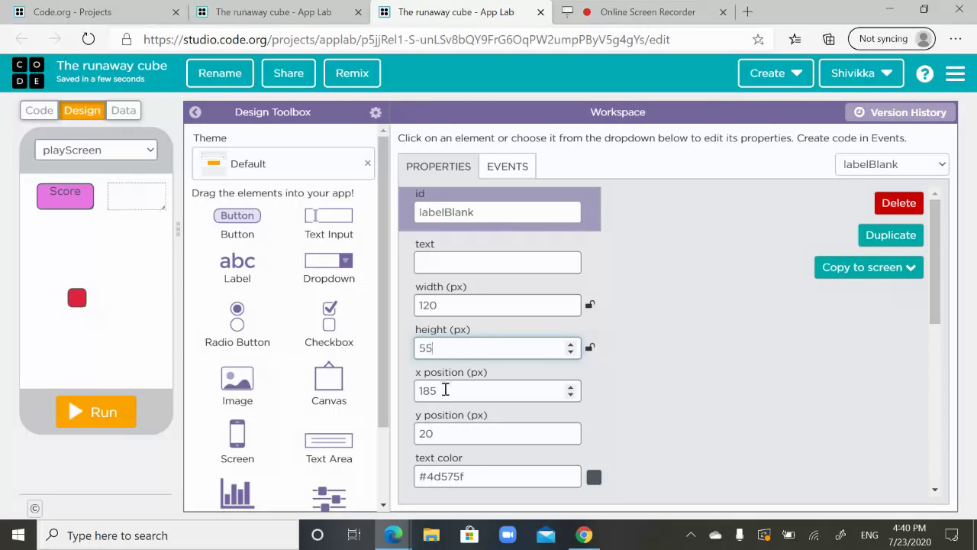
Step: Clear the existing background color value of labelBlank
scroll(637, 292, "down", 1)
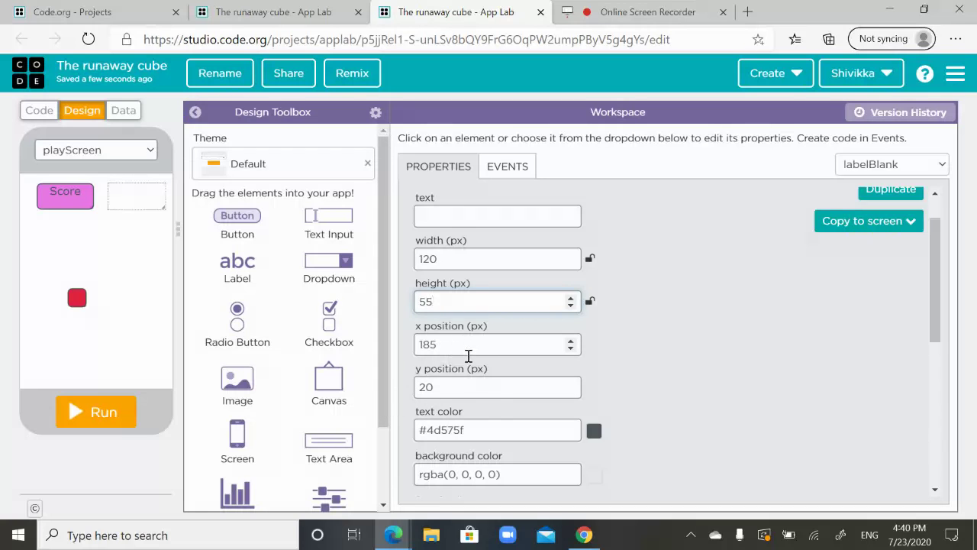
scroll(473, 367, "down", 1)
left_click(516, 428)
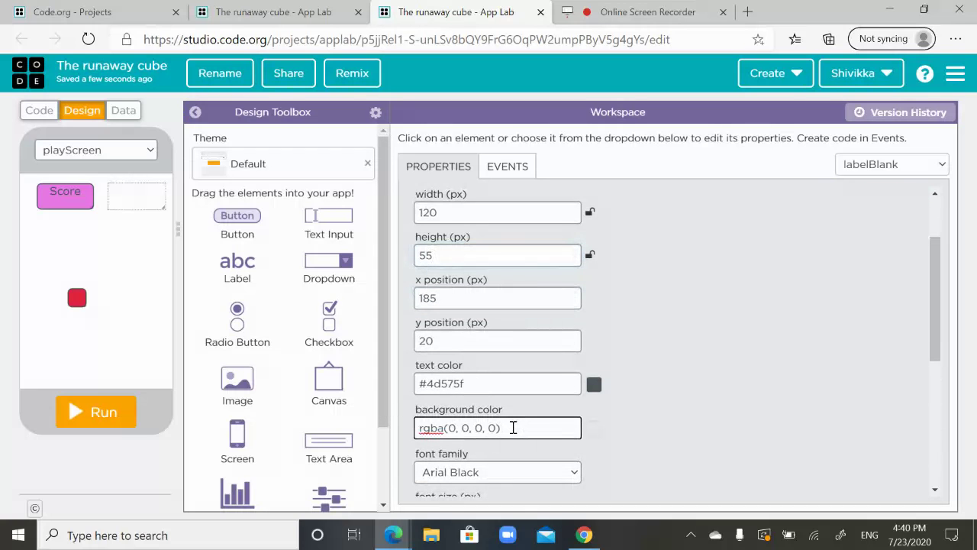
key("BackSpace")
key("BackSpace")
key("BackSpace")
key("BackSpace")
key("BackSpace")
key("BackSpace")
key("BackSpace")
key("BackSpace")
key("BackSpace")
key("BackSpace")
key("BackSpace")
key("BackSpace")
key("BackSpace")
key("BackSpace")
key("BackSpace")
key("BackSpace")
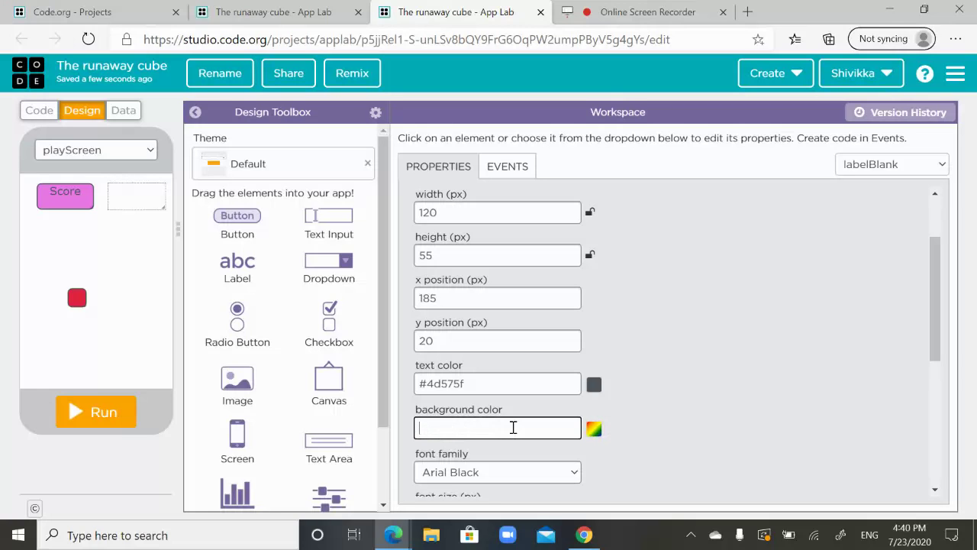
type("3EAEB")
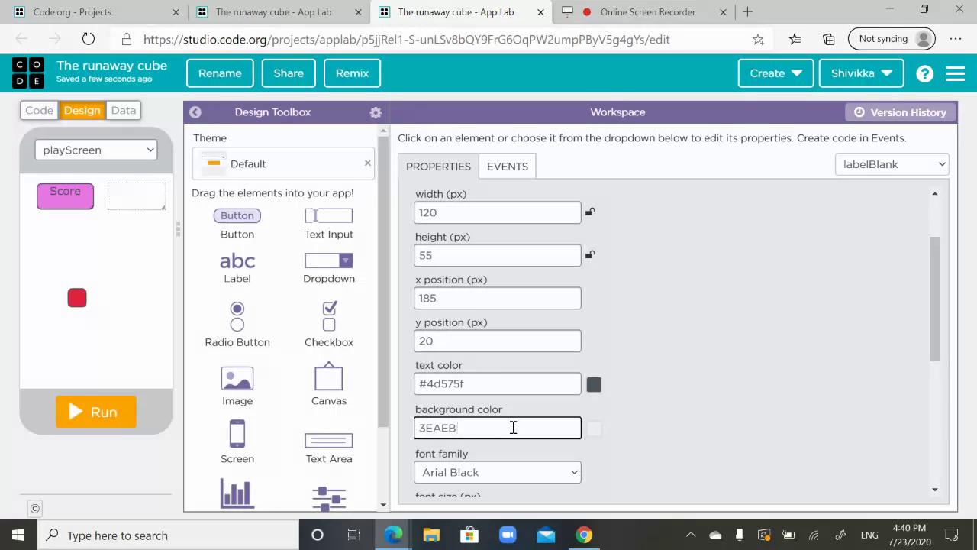
type("08")
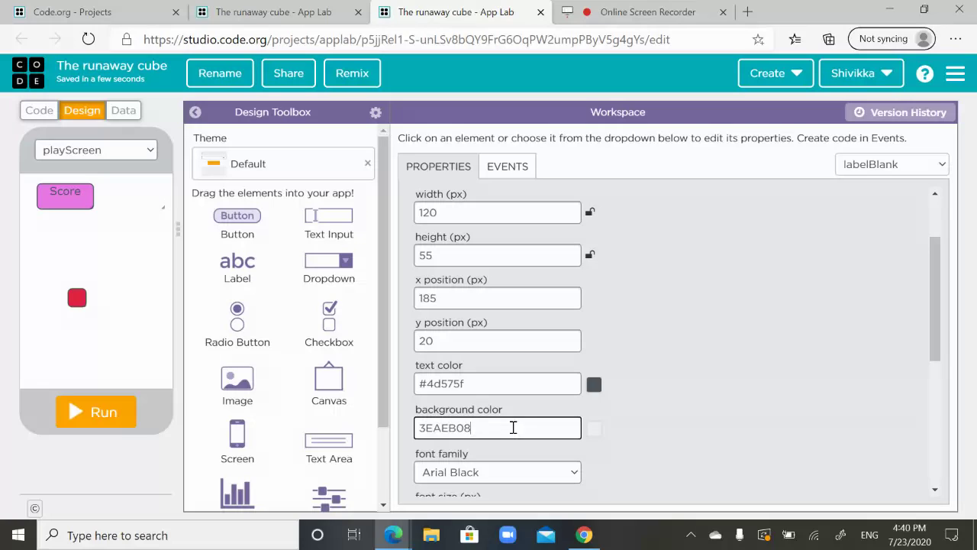
key("BackSpace")
key("BackSpace")
key("BackSpace")
key("BackSpace")
key("BackSpace")
key("BackSpace")
key("BackSpace")
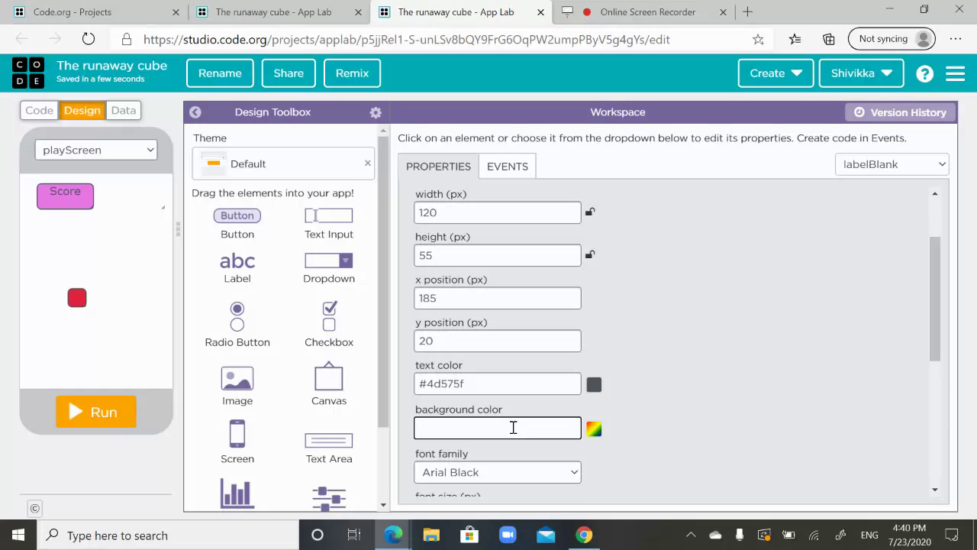
type("e")
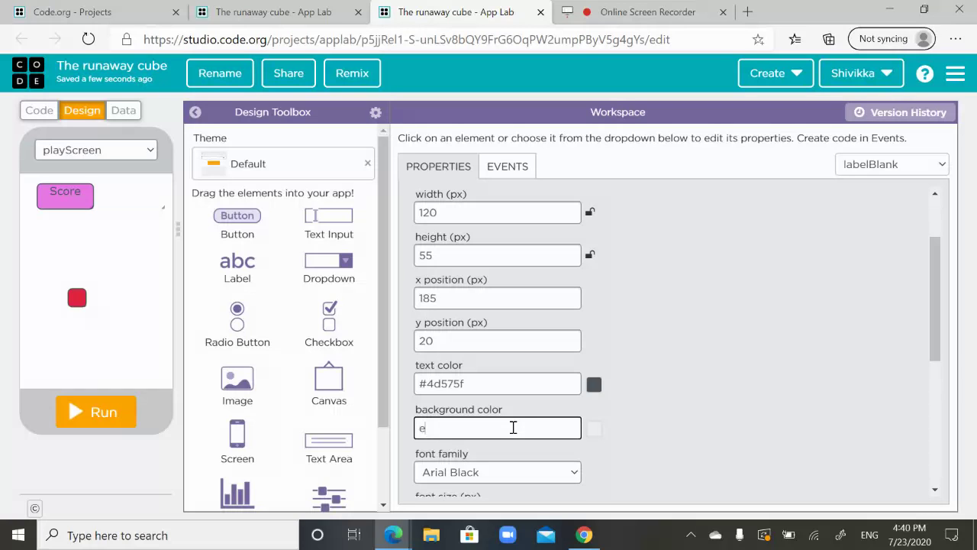
type("a")
key("BackSpace")
key("BackSpace")
Step: Set labelBlank's background color to the yellow hex value #eaeb08
type("#eaeb08")
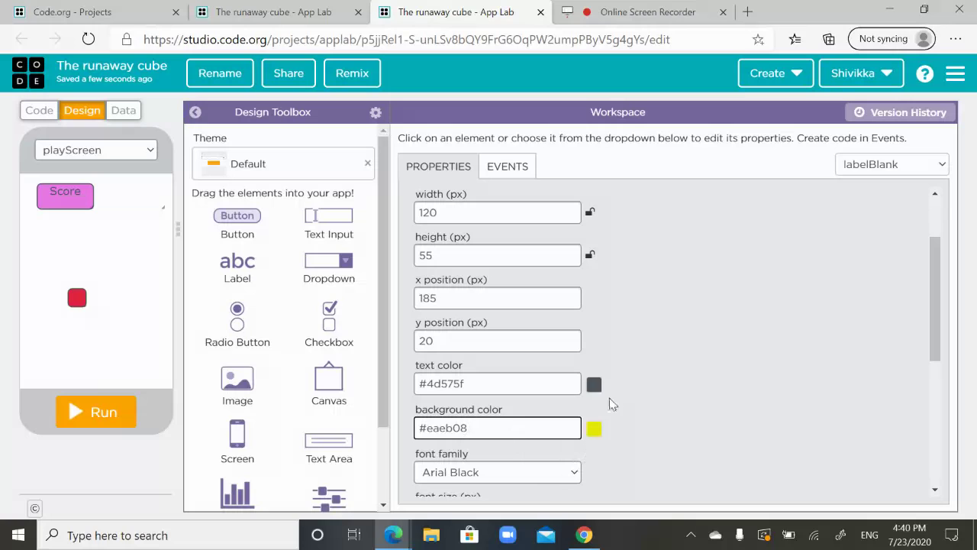
left_click(593, 430)
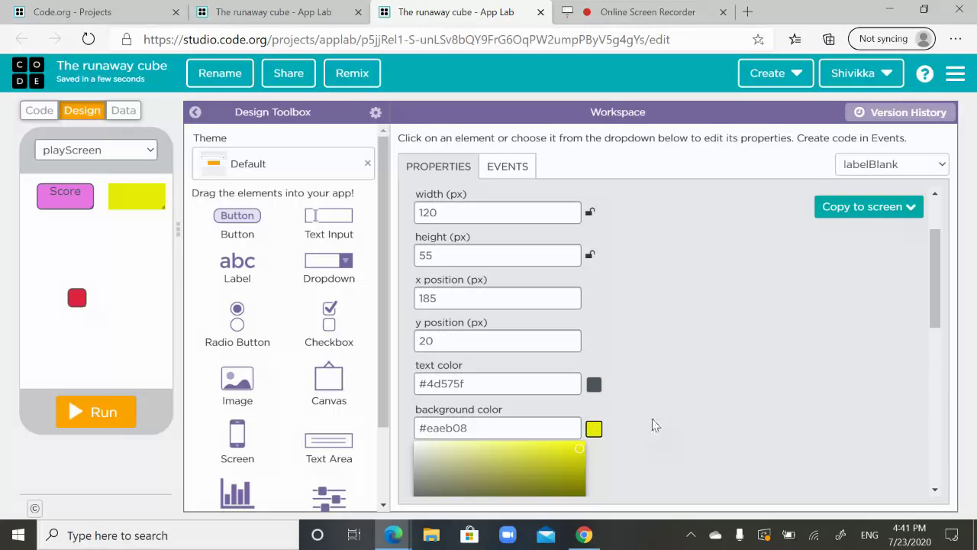
left_click(688, 410)
Step: Set labelBlank's font family to Verdana and its font size to 25 px
scroll(676, 405, "down", 2)
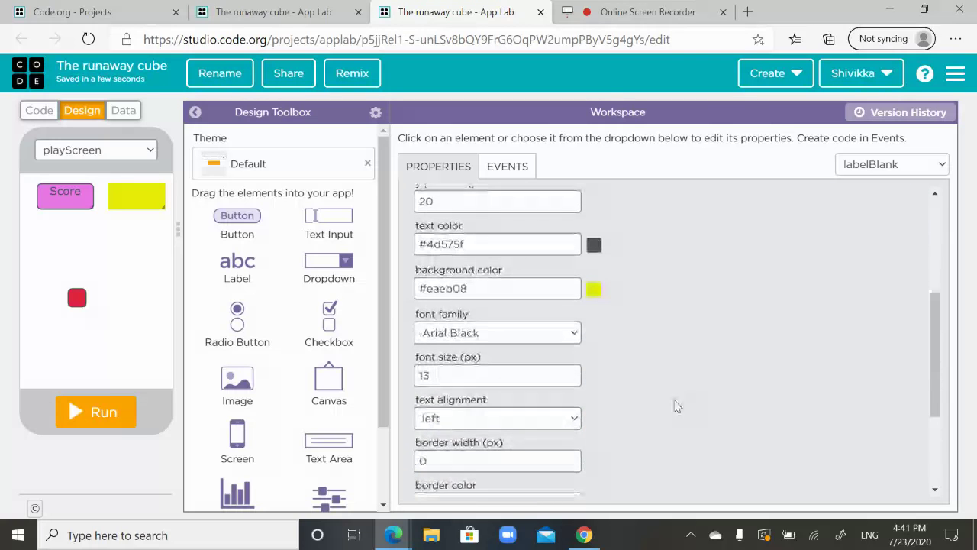
left_click(486, 336)
left_click(462, 307)
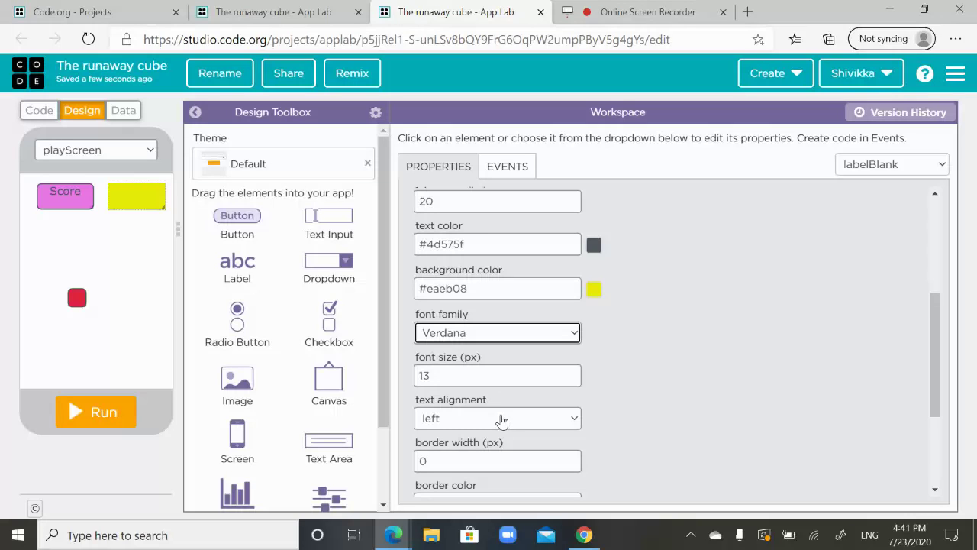
scroll(501, 420, "down", 2)
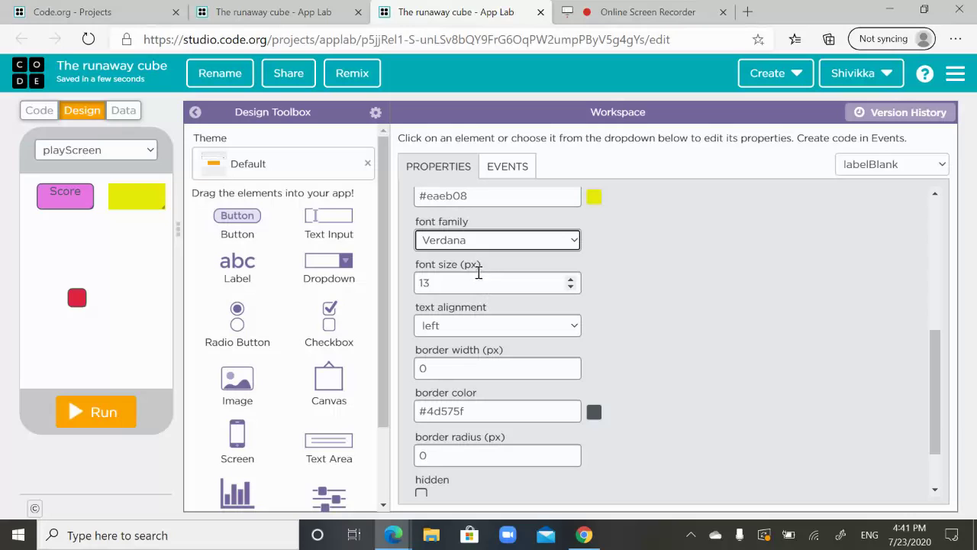
left_click(472, 280)
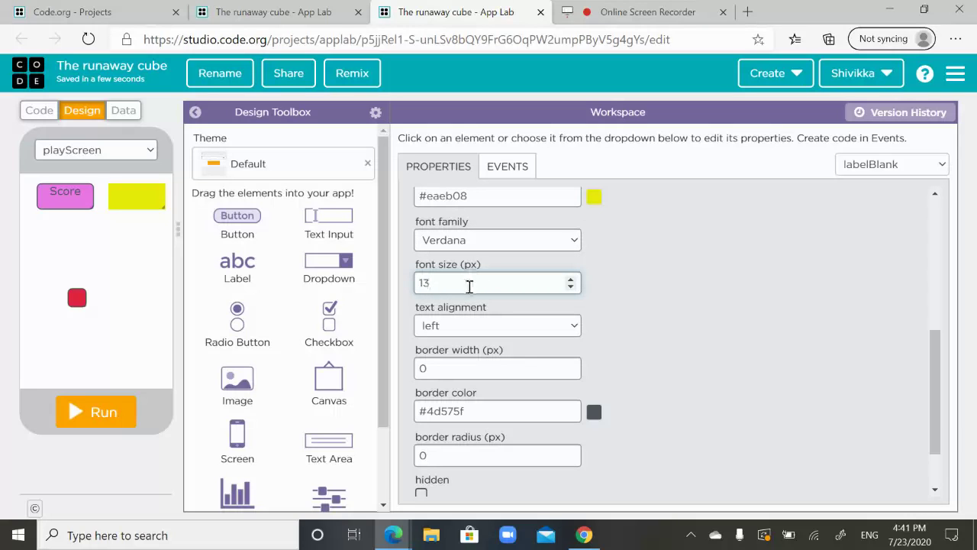
key("BackSpace")
key("BackSpace")
type("256")
key("BackSpace")
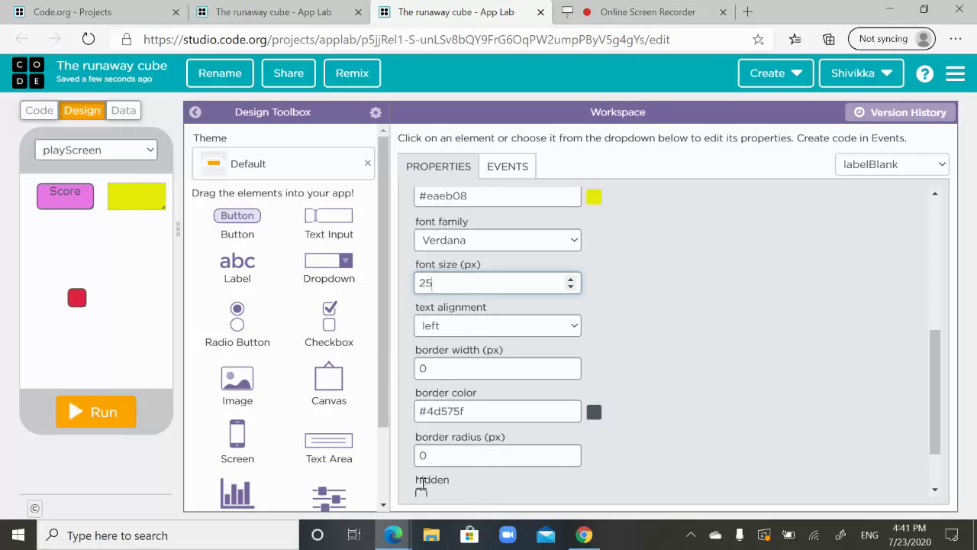
Step: Give labelBlank a 2 px wide border with the border color value #4b8sdd
left_click(456, 371)
key("BackSpace")
type("2")
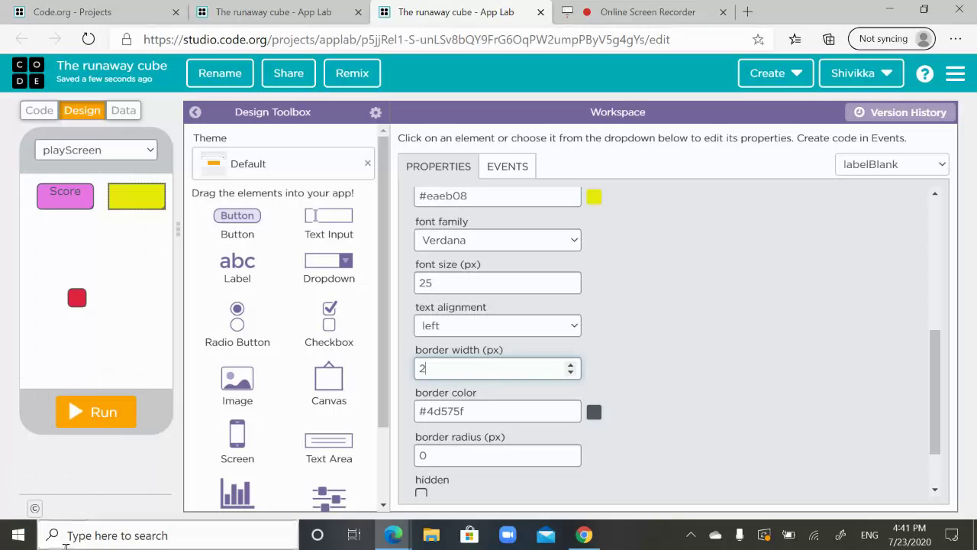
left_click(479, 412)
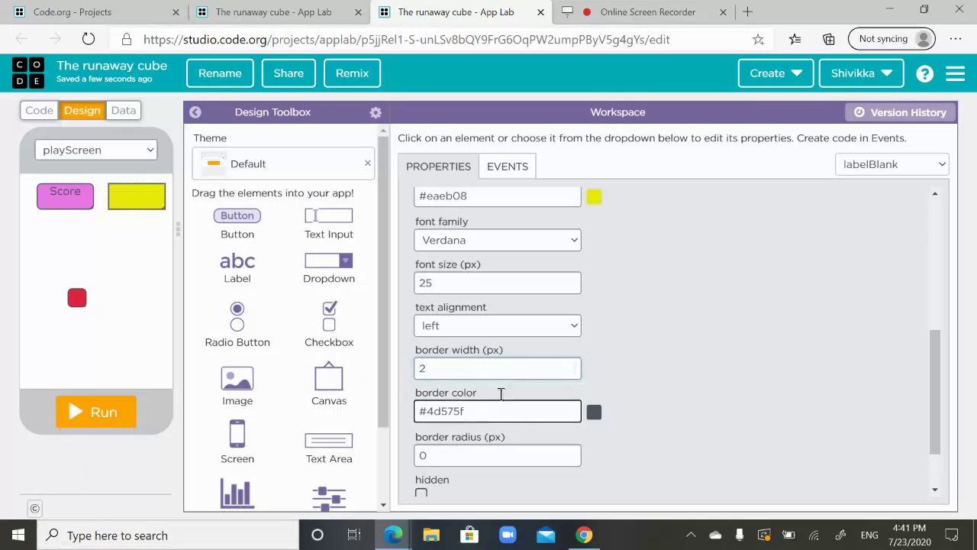
key("BackSpace")
key("BackSpace")
key("BackSpace")
key("BackSpace")
key("BackSpace")
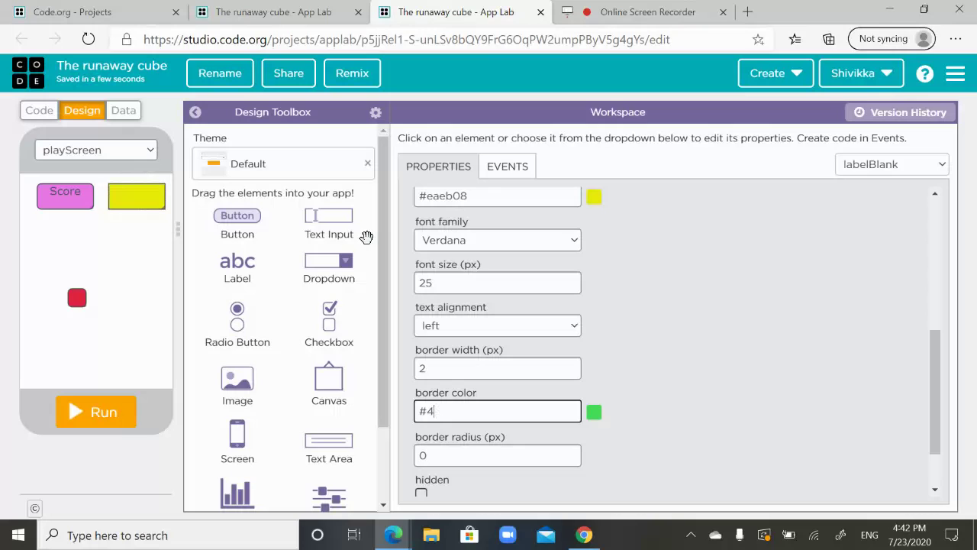
type("b8sdd")
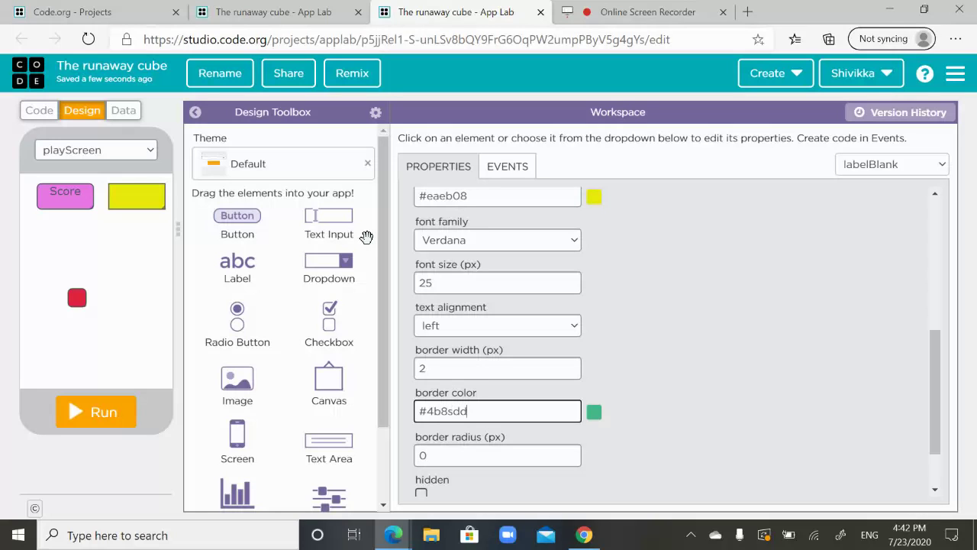
Step: Round labelBlank's corners with a border radius of 10 px
left_click(442, 449)
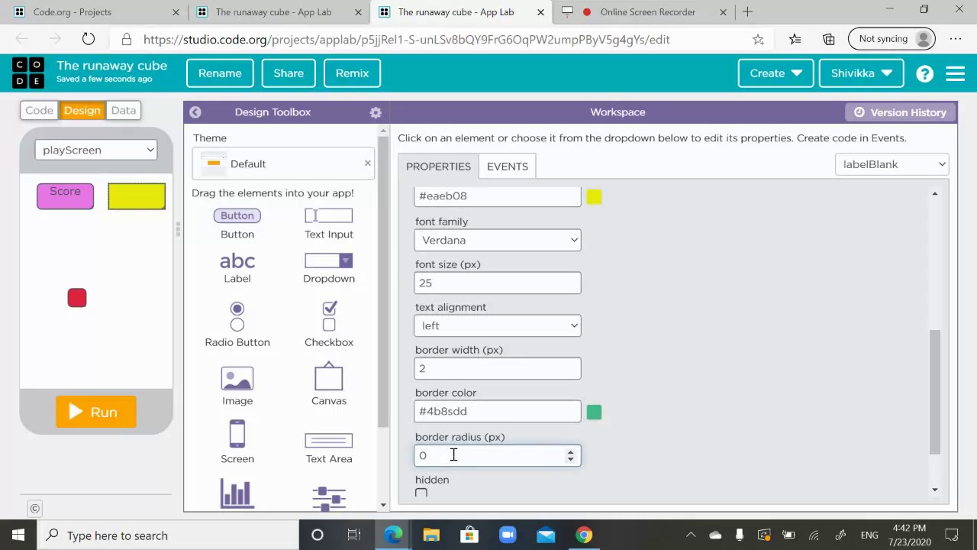
key("BackSpace")
type("10")
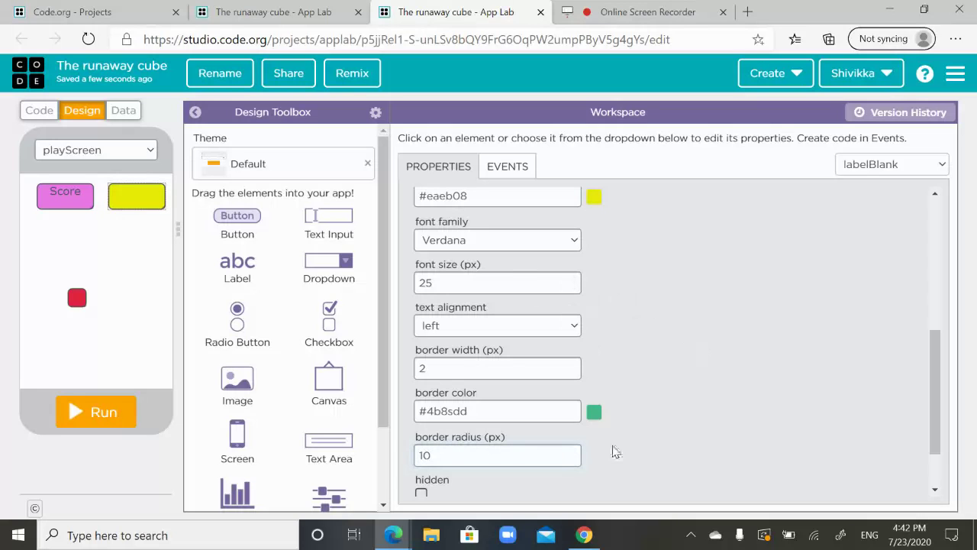
left_click(615, 452)
Step: Change the theme of the playScreen from the design toolbox to Playtime
left_click(348, 172)
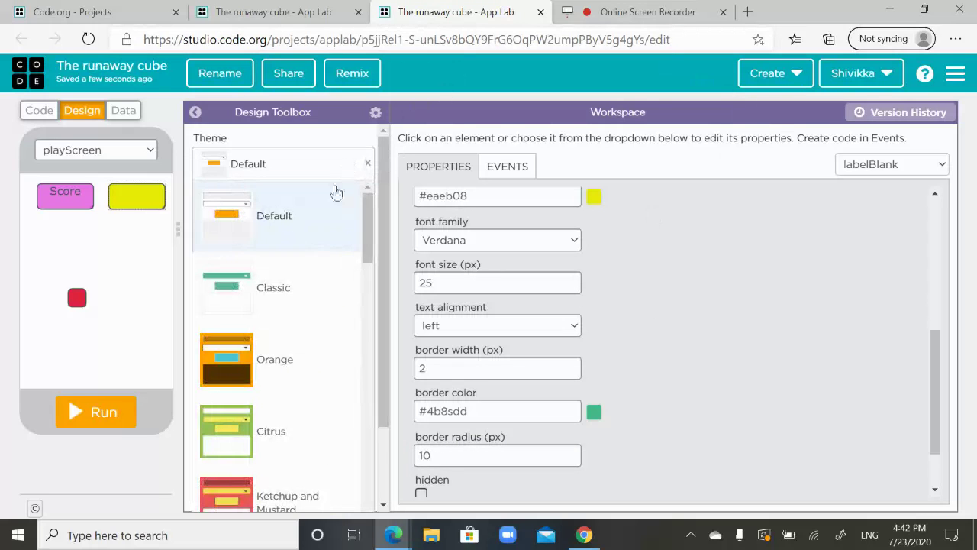
scroll(317, 347, "down", 2)
scroll(321, 351, "down", 10)
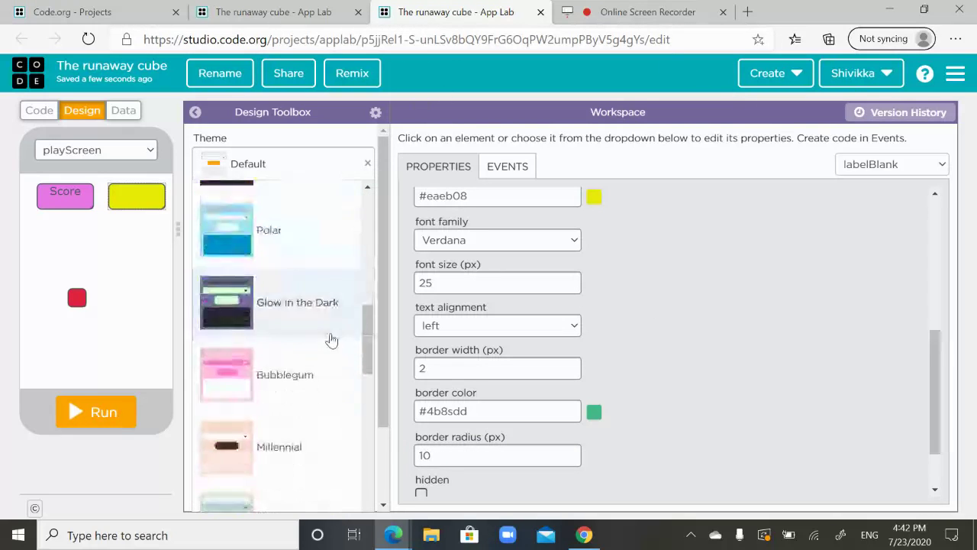
scroll(328, 336, "down", 4)
scroll(325, 339, "up", 2)
scroll(323, 338, "down", 1)
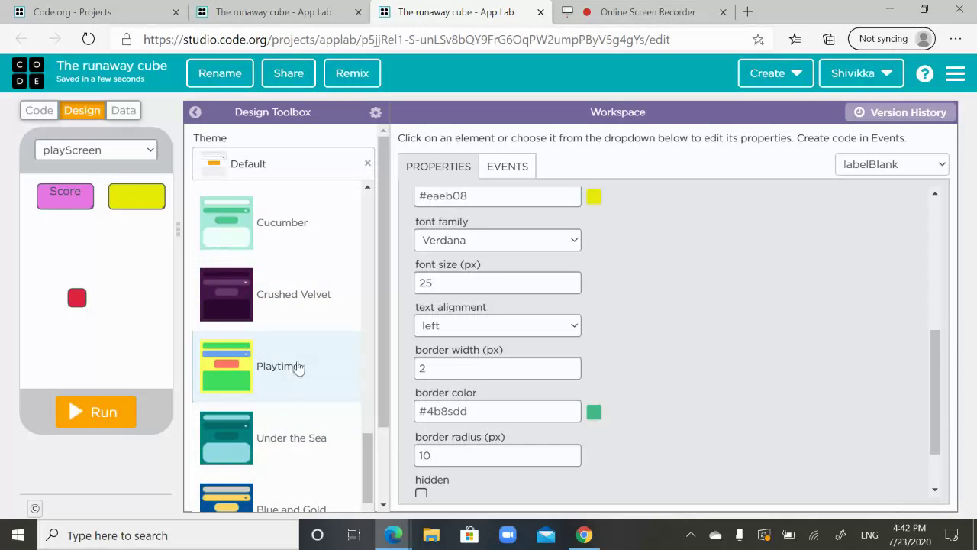
left_click(298, 371)
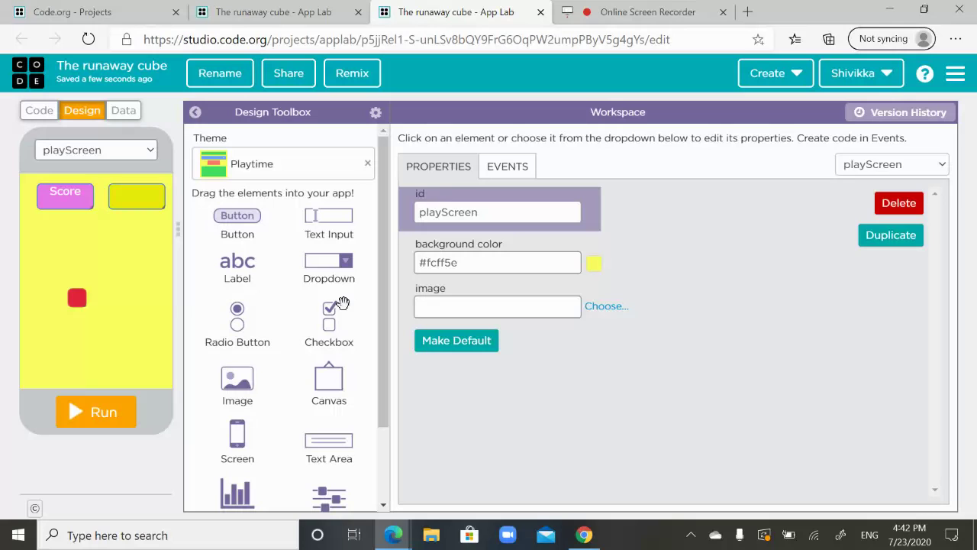
left_click(678, 16)
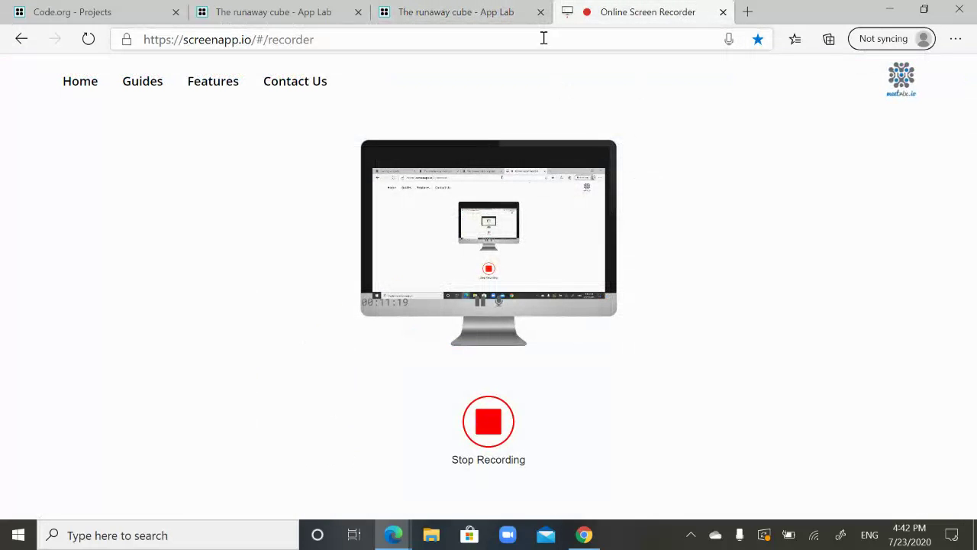